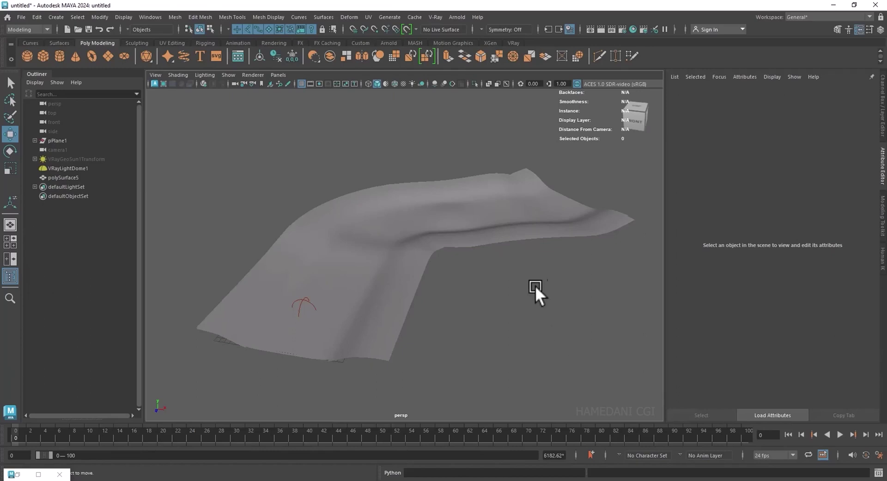
# Orbit around the wavy terrain and road strip, then select the whole terrain mesh, polySurface6.
pyautogui.moveTo(542, 297)
pyautogui.keyDown('alt'); pyautogui.mouseDown()
pyautogui.moveTo(581, 297)
pyautogui.moveTo(485, 307)
pyautogui.moveTo(425, 253)
pyautogui.mouseUp(); pyautogui.keyUp('alt')
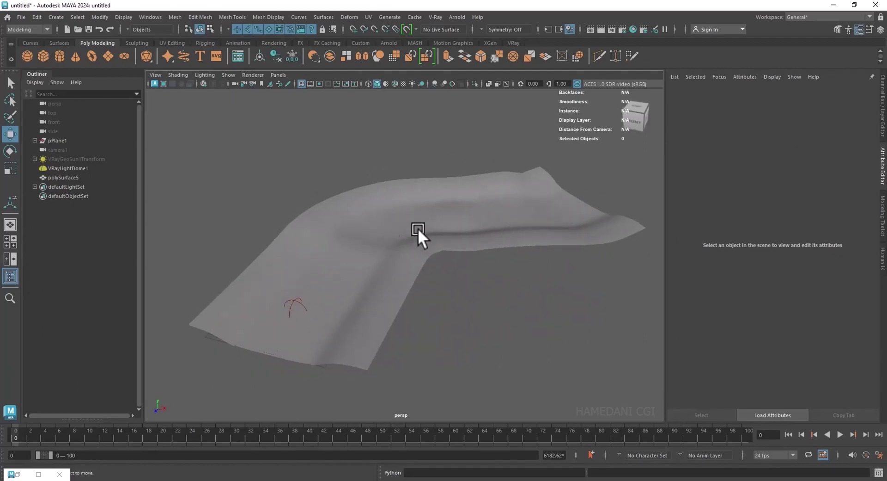
pyautogui.moveTo(431, 284)
pyautogui.keyDown('alt'); pyautogui.mouseDown()
pyautogui.moveTo(433, 304)
pyautogui.moveTo(393, 276)
pyautogui.moveTo(406, 297)
pyautogui.mouseUp(); pyautogui.keyUp('alt')
pyautogui.click(406, 296)
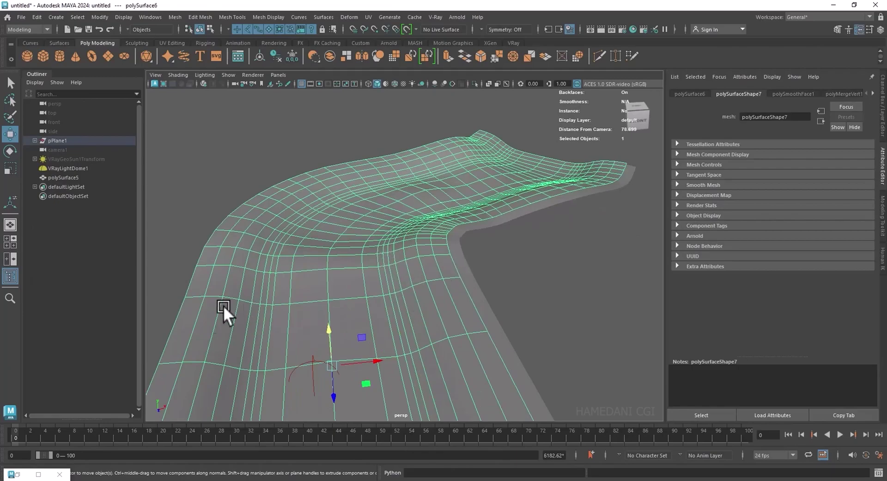
pyautogui.moveTo(224, 305)
pyautogui.keyDown('alt'); pyautogui.mouseDown()
pyautogui.moveTo(461, 307)
pyautogui.moveTo(410, 257)
pyautogui.moveTo(398, 274)
pyautogui.moveTo(402, 177)
pyautogui.moveTo(420, 313)
pyautogui.moveTo(472, 311)
pyautogui.moveTo(386, 325)
pyautogui.moveTo(374, 341)
pyautogui.moveTo(387, 318)
pyautogui.mouseUp(); pyautogui.keyUp('alt')
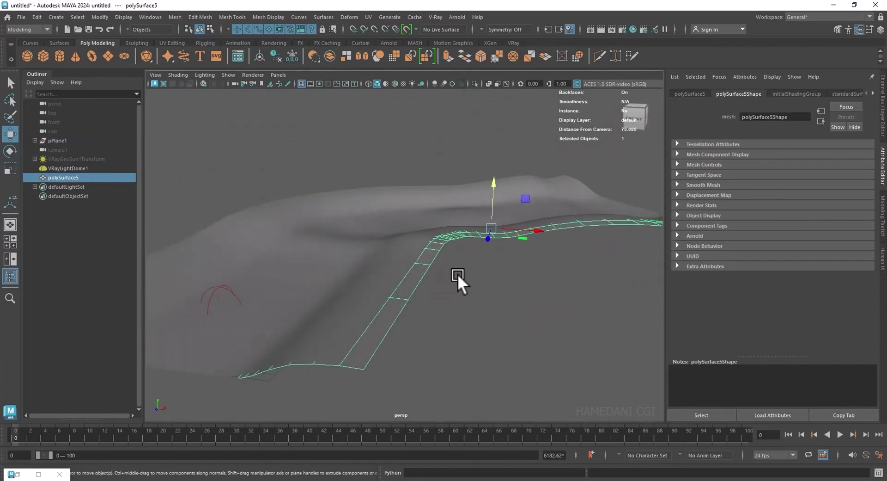
pyautogui.moveTo(481, 195)
pyautogui.keyDown('alt'); pyautogui.mouseDown()
pyautogui.moveTo(493, 182)
pyautogui.moveTo(475, 259)
pyautogui.mouseUp(); pyautogui.keyUp('alt')
pyautogui.scroll(-2, 475, 259)
pyautogui.scroll(-2, 468, 266)
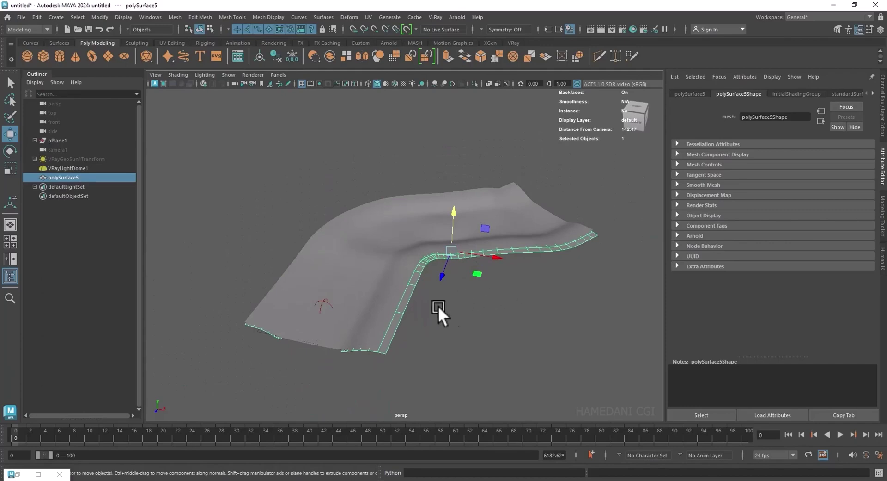
pyautogui.click(353, 260)
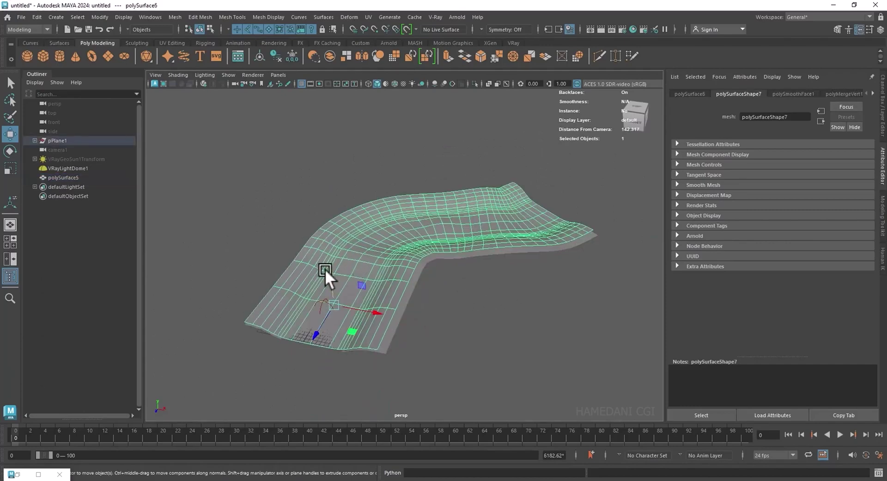
# Open Hypershade and clear its node graph workspace.
pyautogui.click(633, 28)
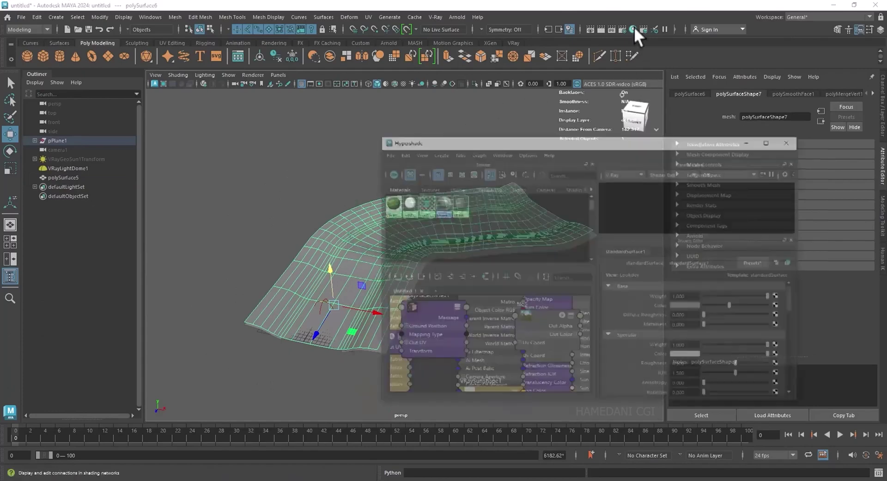
pyautogui.moveTo(573, 99); pyautogui.dragTo(404, 99)
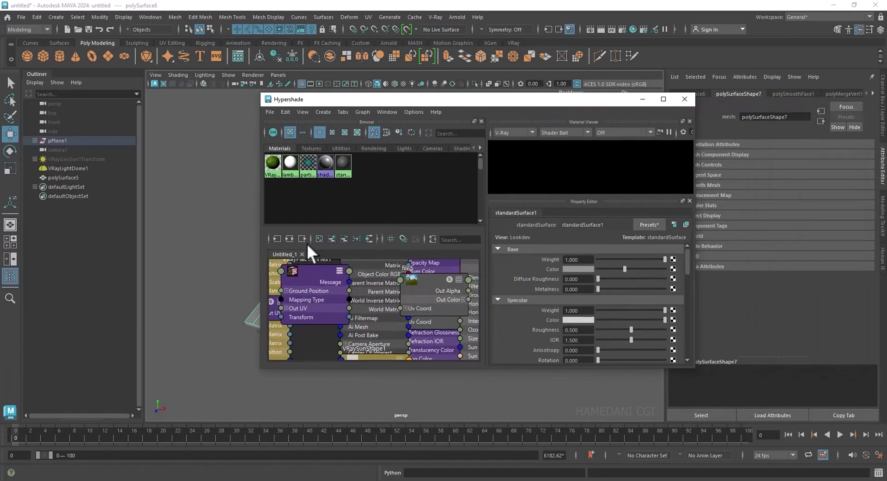
pyautogui.click(319, 238)
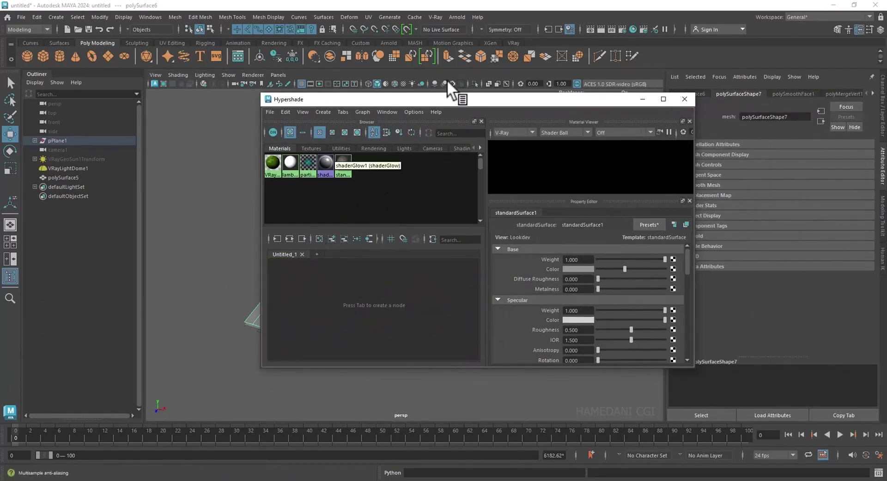
pyautogui.moveTo(425, 99); pyautogui.dragTo(593, 120)
# Assign a new VRayMtl, VRayMtl2, to the terrain mesh.
pyautogui.rightClick(362, 217)
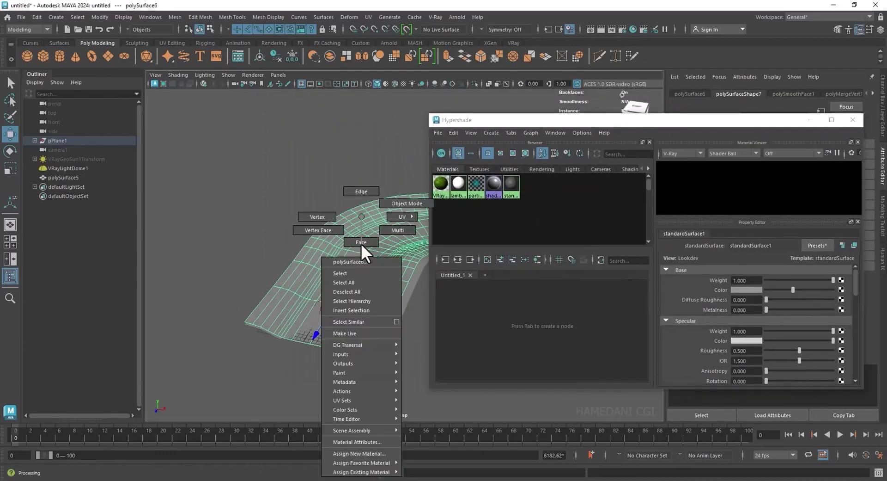
pyautogui.click(376, 452)
pyautogui.click(376, 364)
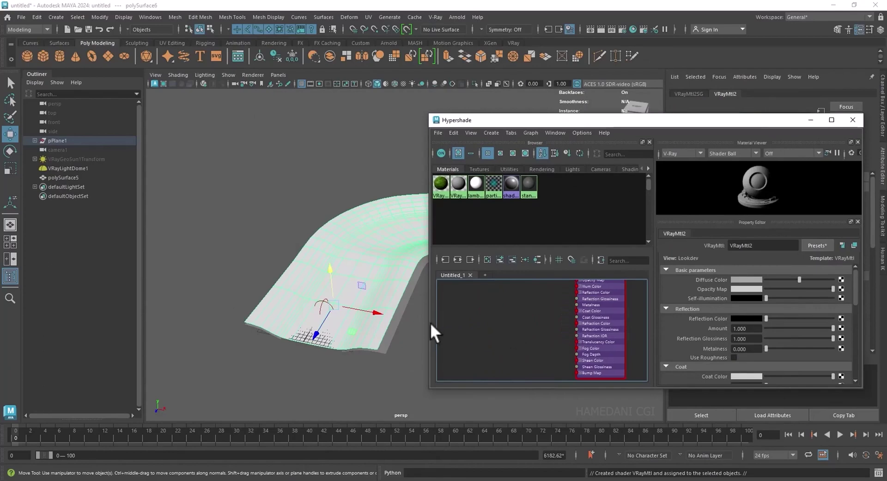
pyautogui.moveTo(498, 120); pyautogui.dragTo(448, 96)
pyautogui.scroll(-2, 490, 296)
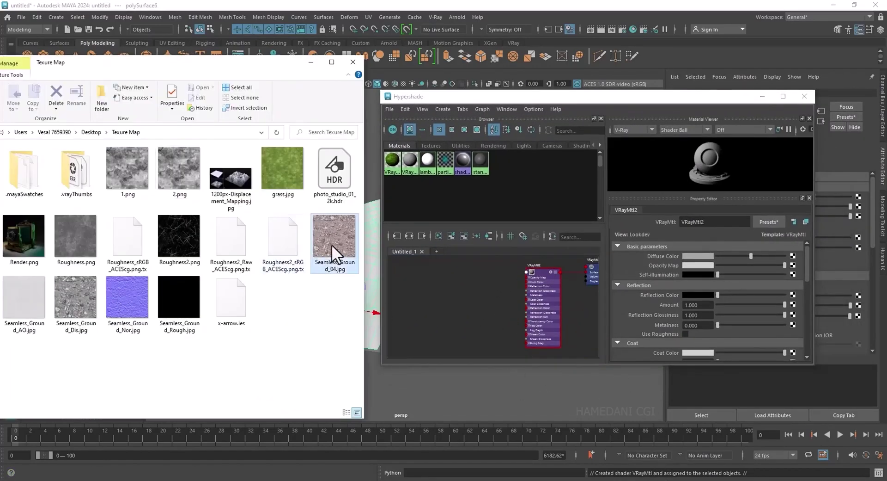
# Drag Seamless_Ground_04.jpg and Seamless_Ground_Dis.jpg from Explorer into the Hypershade graph.
pyautogui.click(327, 245)
pyautogui.moveTo(335, 243)
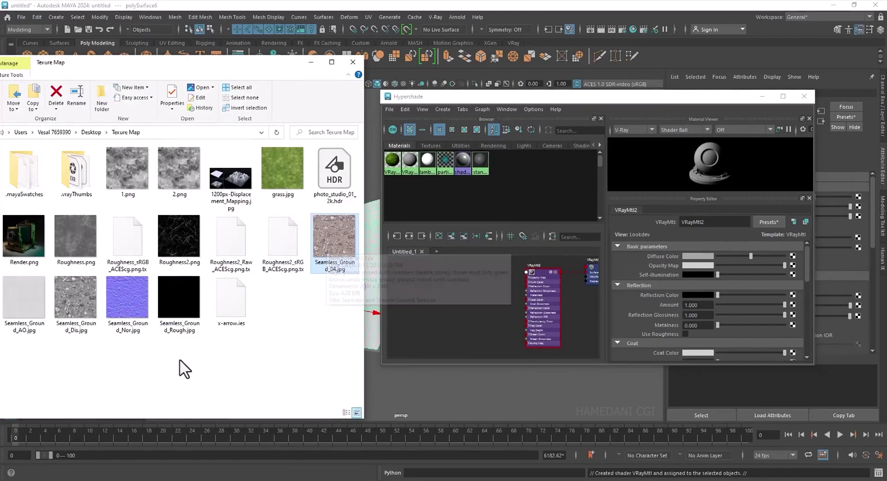
pyautogui.click(76, 299)
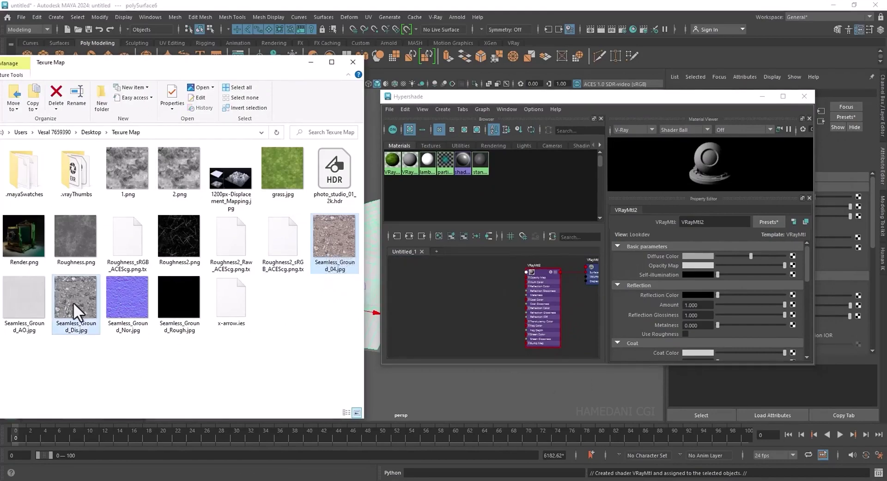
pyautogui.moveTo(326, 263); pyautogui.dragTo(426, 303)
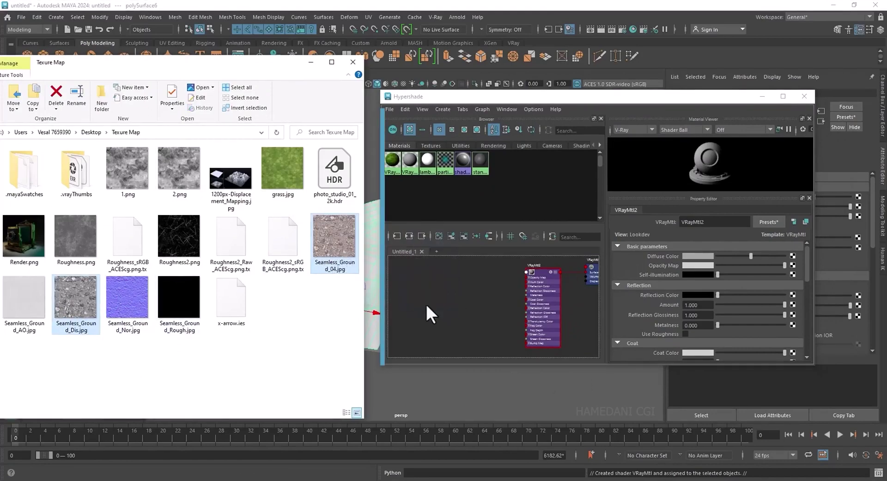
pyautogui.click(485, 307)
pyautogui.keyDown('shift'); pyautogui.click(464, 308); pyautogui.keyUp('shift')
pyautogui.scroll(3, 489, 310)
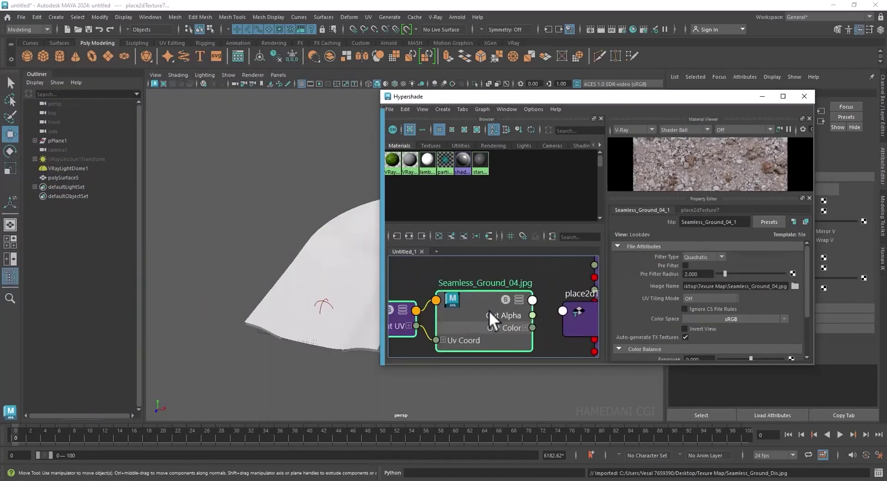
pyautogui.scroll(-3, 489, 310)
# Rearrange and inspect the imported texture and place2dTexture7/8 node pairs.
pyautogui.moveTo(488, 305); pyautogui.dragTo(464, 263)
pyautogui.moveTo(538, 313); pyautogui.dragTo(414, 313)
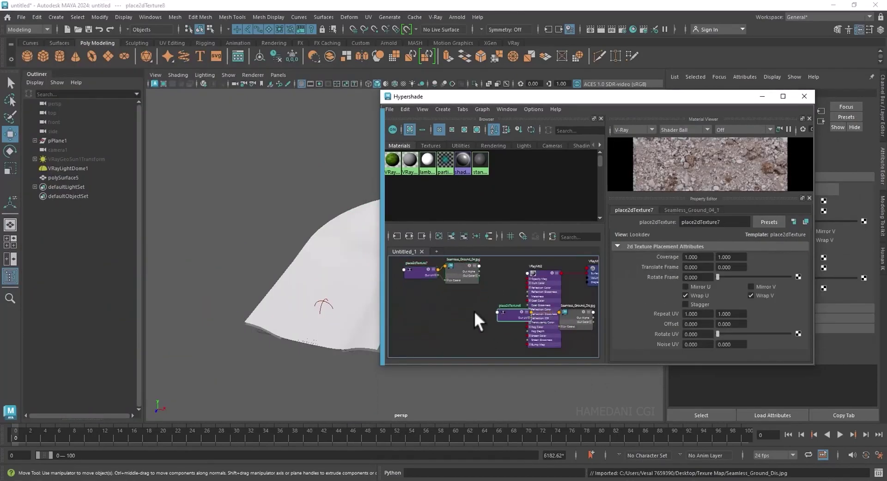
pyautogui.moveTo(583, 311); pyautogui.dragTo(464, 306)
pyautogui.scroll(3, 465, 307)
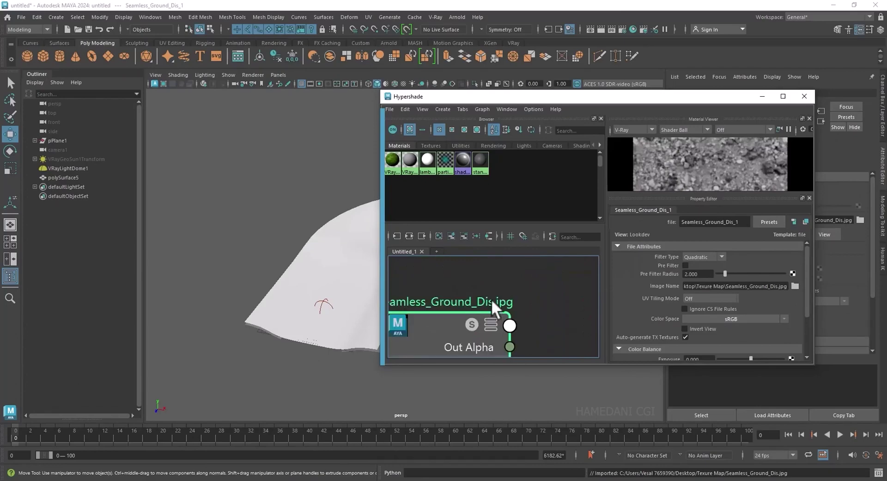
pyautogui.scroll(-3, 492, 298)
pyautogui.click(422, 309)
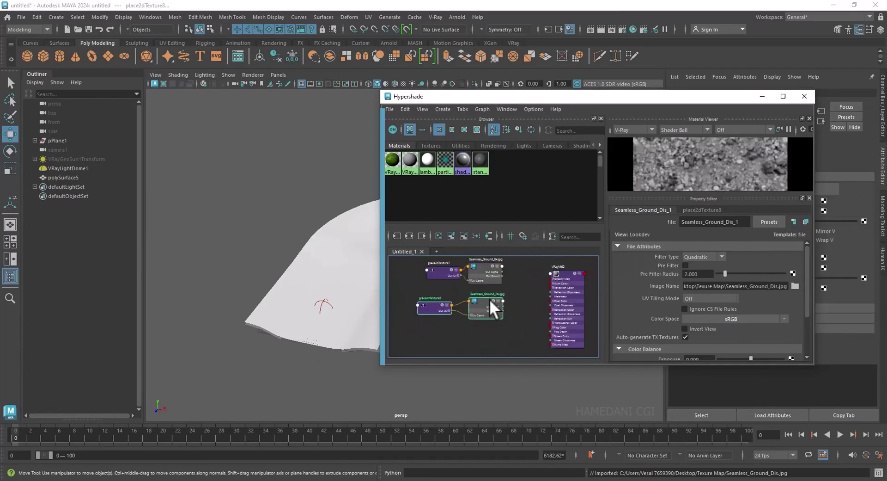
pyautogui.keyDown('alt'); pyautogui.moveTo(499, 327); pyautogui.dragTo(504, 324, button='middle'); pyautogui.keyUp('alt')
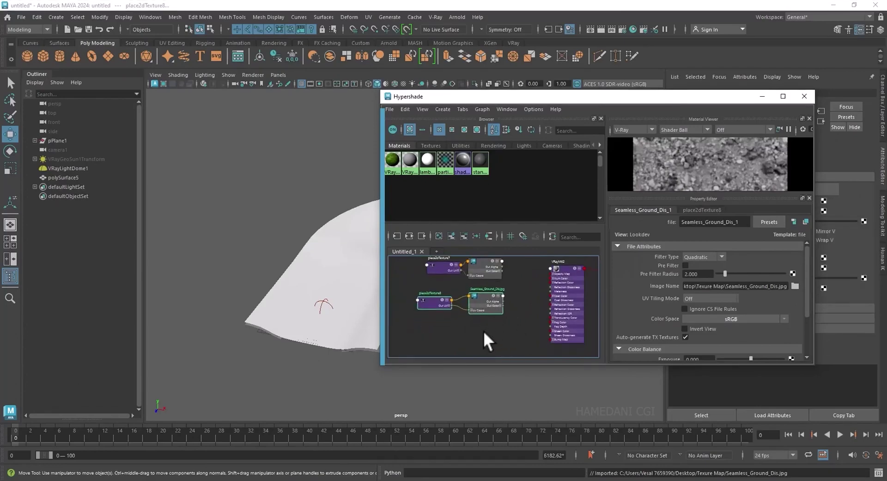
# Add Seamless_Ground_AO.jpg to the graph as a file node.
pyautogui.click(678, 462)
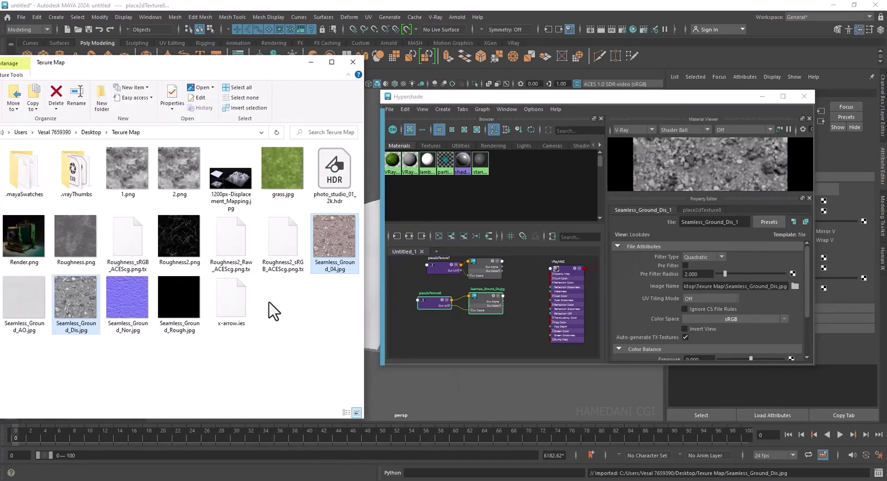
pyautogui.moveTo(20, 303); pyautogui.dragTo(464, 338)
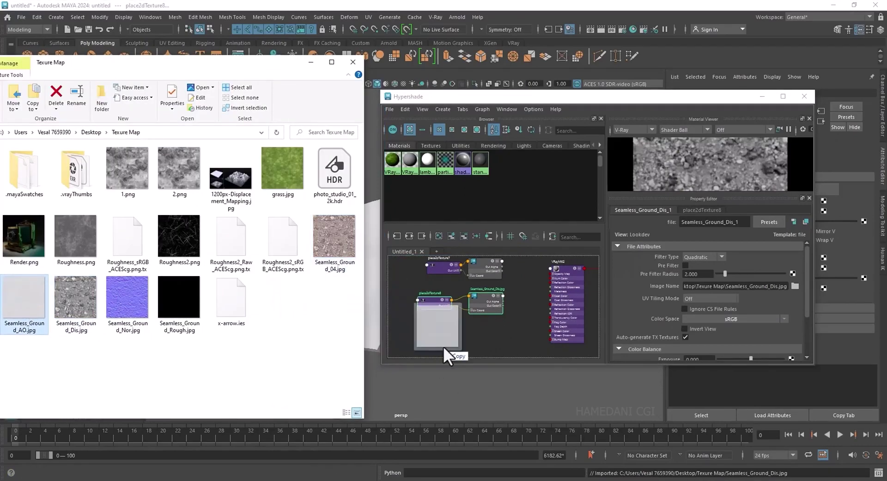
pyautogui.click(311, 61)
# Maximize Hypershade and stack the Ground_04, Dis and AO node pairs in a column.
pyautogui.doubleClick(650, 96)
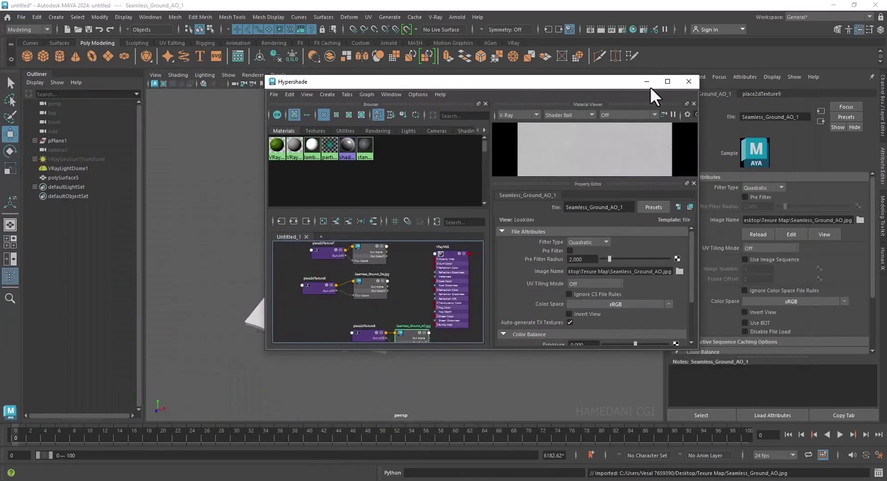
pyautogui.scroll(-5, 472, 297)
pyautogui.moveTo(542, 302); pyautogui.dragTo(525, 248)
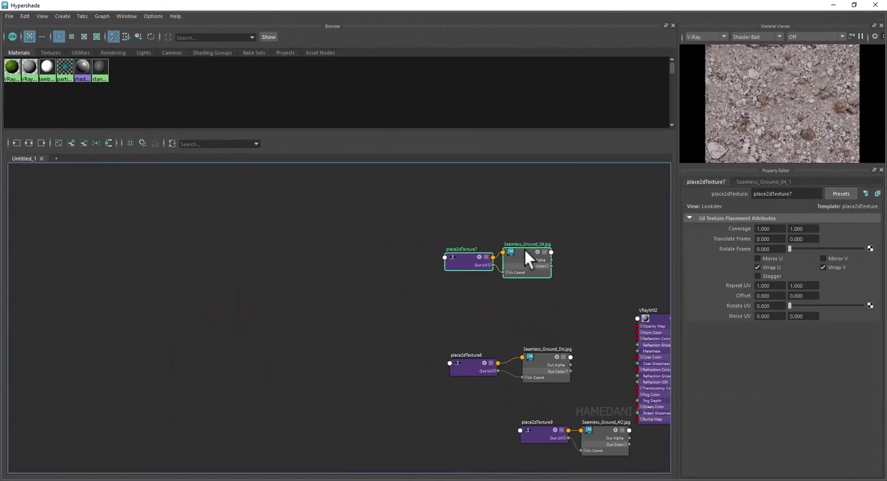
pyautogui.moveTo(547, 356)
pyautogui.mouseDown()
pyautogui.moveTo(459, 339)
pyautogui.moveTo(395, 370)
pyautogui.mouseUp()
pyautogui.moveTo(495, 377)
pyautogui.mouseDown()
pyautogui.moveTo(602, 439)
pyautogui.moveTo(547, 312)
pyautogui.moveTo(526, 312)
pyautogui.mouseUp()
pyautogui.moveTo(411, 369); pyautogui.dragTo(481, 398)
pyautogui.moveTo(481, 351)
pyautogui.mouseDown()
pyautogui.moveTo(513, 253)
pyautogui.moveTo(426, 254)
pyautogui.mouseUp()
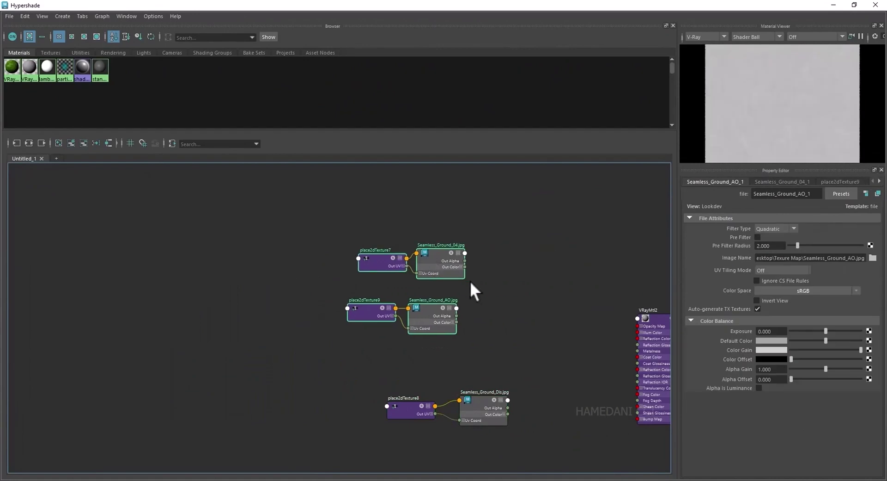
pyautogui.click(470, 281)
# Start a node search in the graph to look up VRayDirt.
pyautogui.click(439, 305)
pyautogui.press('space')
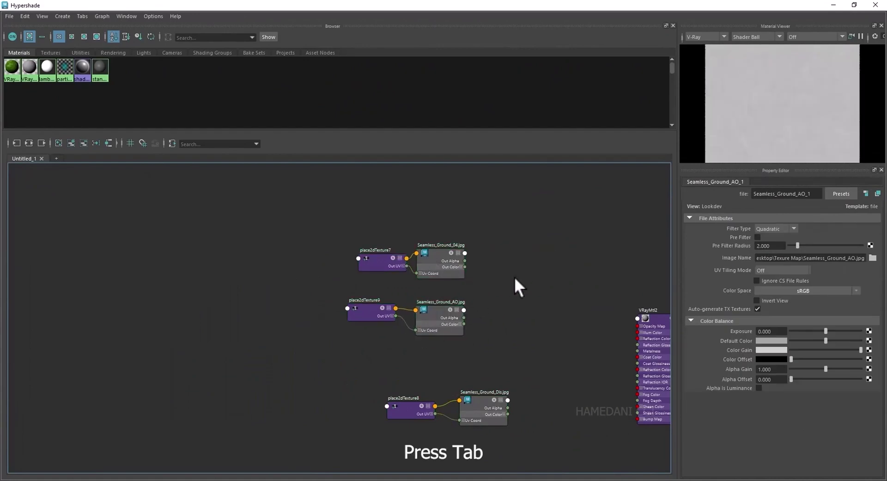
pyautogui.press('Tab')
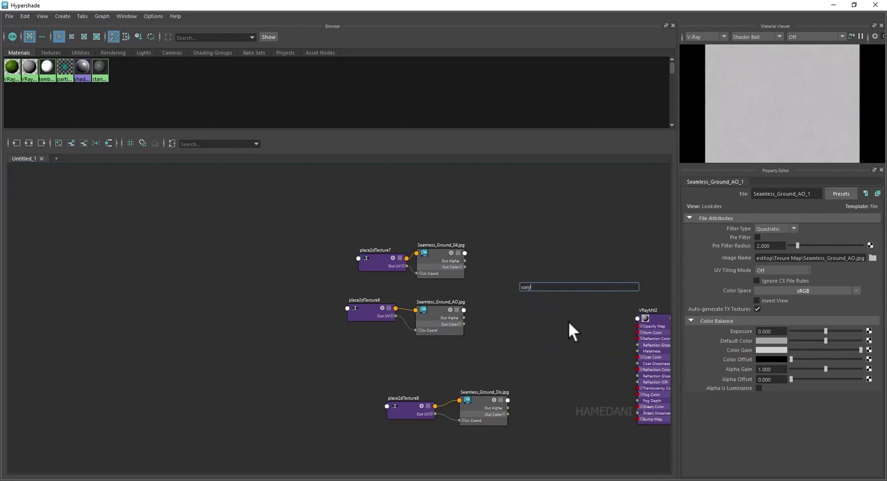
pyautogui.press('BackSpace')
pyautogui.press('BackSpace')
pyautogui.press('BackSpace')
pyautogui.write('r')
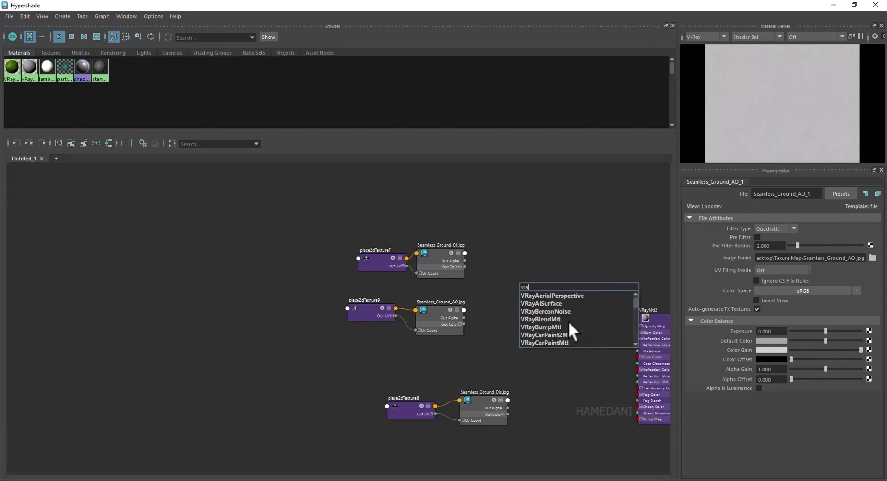
# Create a VRayDirt1 node and connect it to VRayMtl2's Diffuse Color.
pyautogui.write('yd')
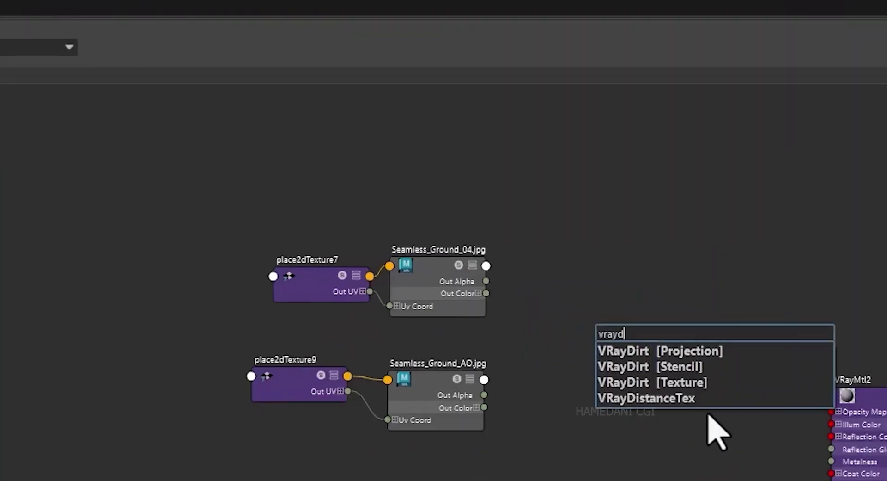
pyautogui.click(692, 383)
pyautogui.moveTo(548, 307); pyautogui.dragTo(533, 273)
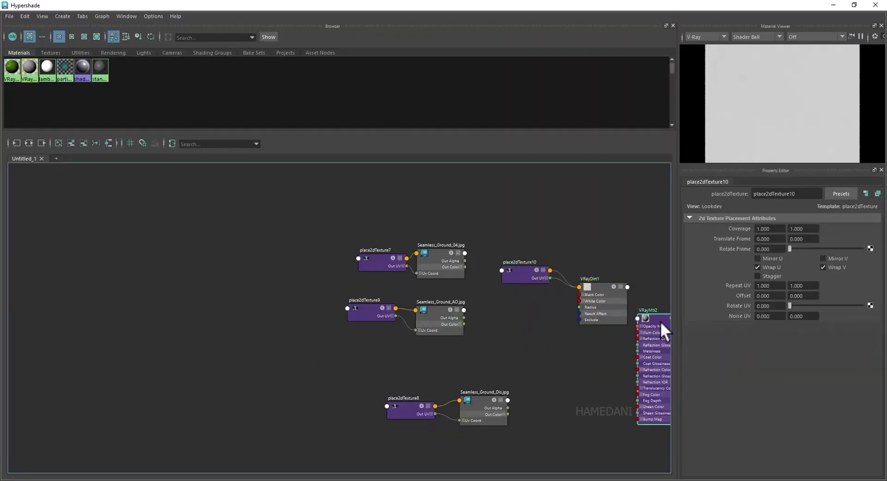
pyautogui.click(661, 320)
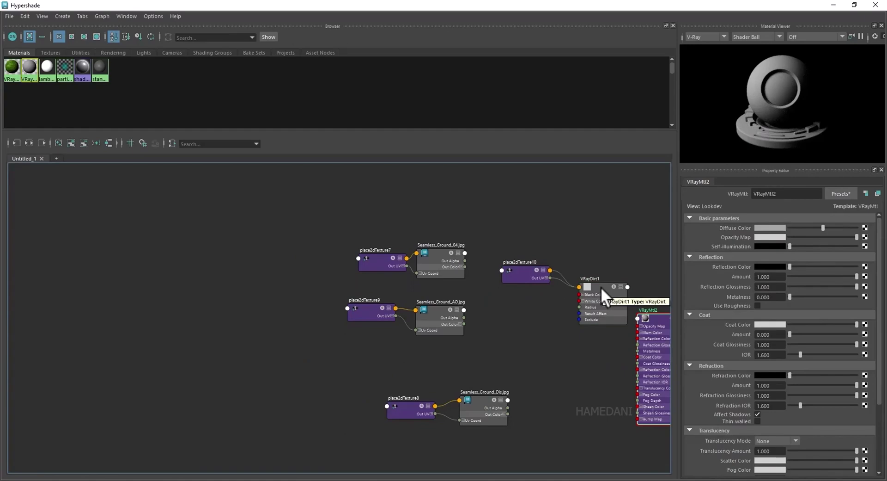
pyautogui.moveTo(601, 287); pyautogui.dragTo(735, 228, button='middle')
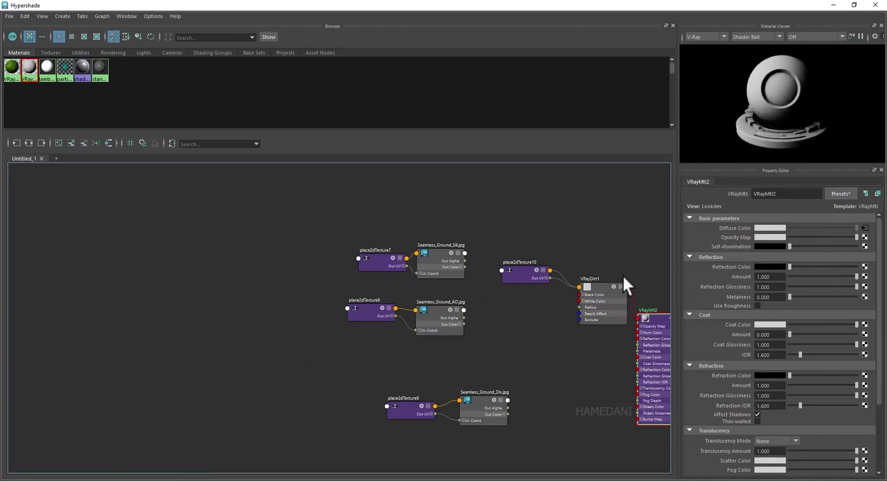
# Feed Seamless_Ground_04 into VRayDirt1's Unoccluded Color and Seamless_Ground_AO into Occluded Color.
pyautogui.keyDown('alt'); pyautogui.moveTo(623, 276); pyautogui.dragTo(511, 301, button='middle'); pyautogui.keyUp('alt')
pyautogui.scroll(3, 523, 296)
pyautogui.click(552, 303)
pyautogui.scroll(-1, 509, 300)
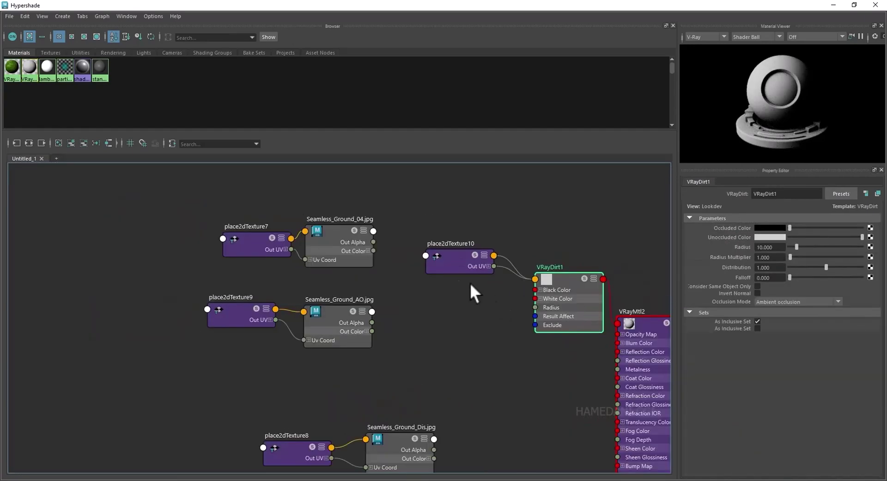
pyautogui.moveTo(331, 229); pyautogui.dragTo(744, 237, button='middle')
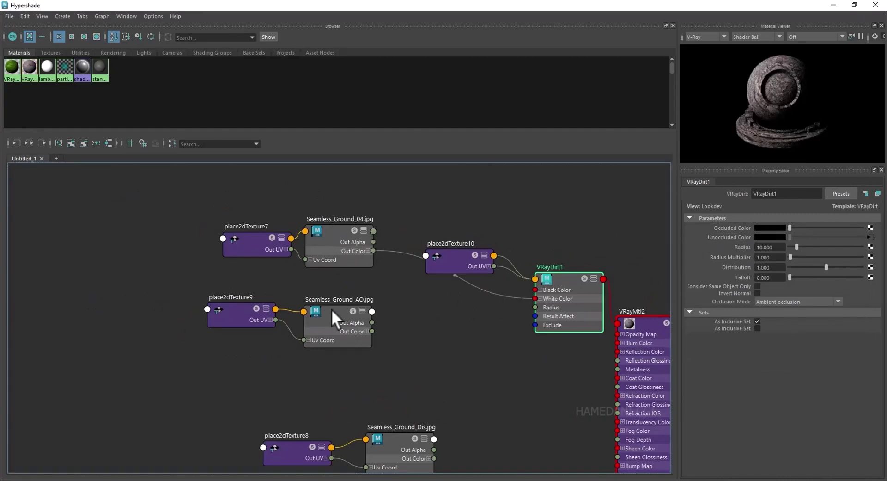
pyautogui.moveTo(332, 309); pyautogui.dragTo(736, 228, button='middle')
pyautogui.scroll(-3, 520, 313)
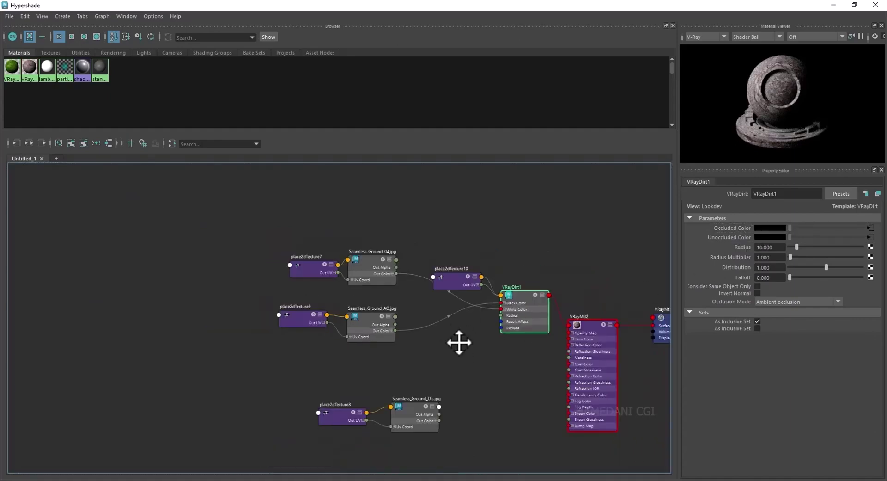
# Connect Seamless_Ground_Dis as VRayMtl2's Bump Map and restore Hypershade to a floating window.
pyautogui.click(544, 298)
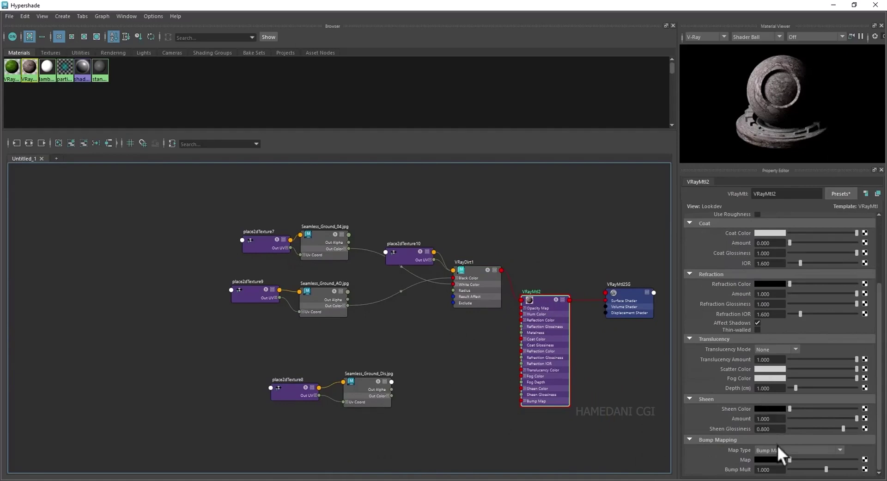
pyautogui.moveTo(361, 382); pyautogui.dragTo(741, 458, button='middle')
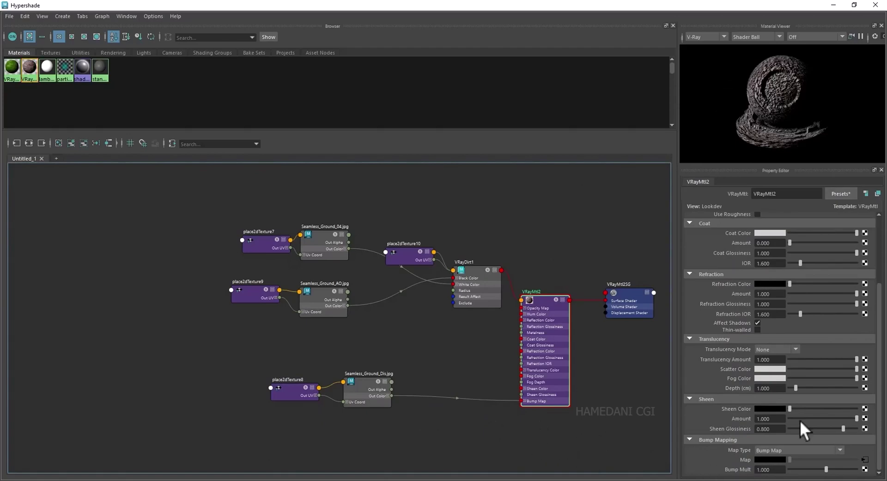
pyautogui.click(836, 4)
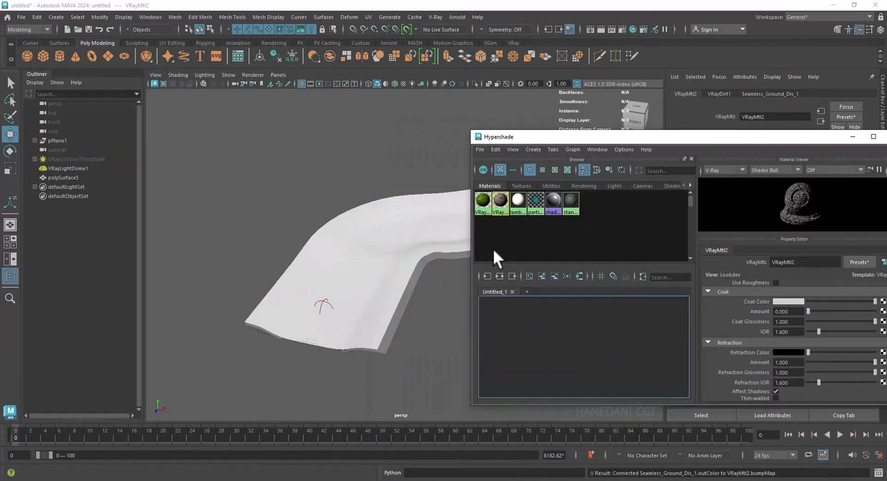
# Assign the ground material to the selected road and toggle the default-material preview.
pyautogui.keyDown('alt'); pyautogui.moveTo(573, 355); pyautogui.dragTo(613, 341, button='middle'); pyautogui.keyUp('alt')
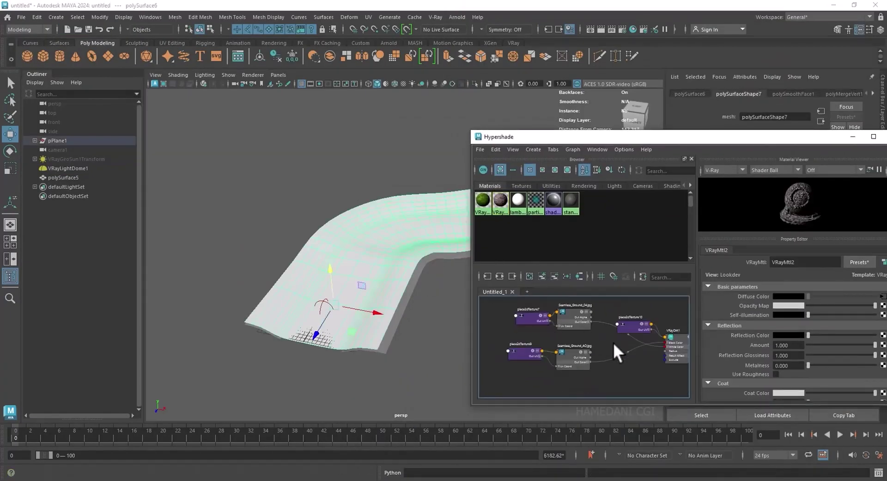
pyautogui.moveTo(617, 362); pyautogui.dragTo(620, 288, button='right')
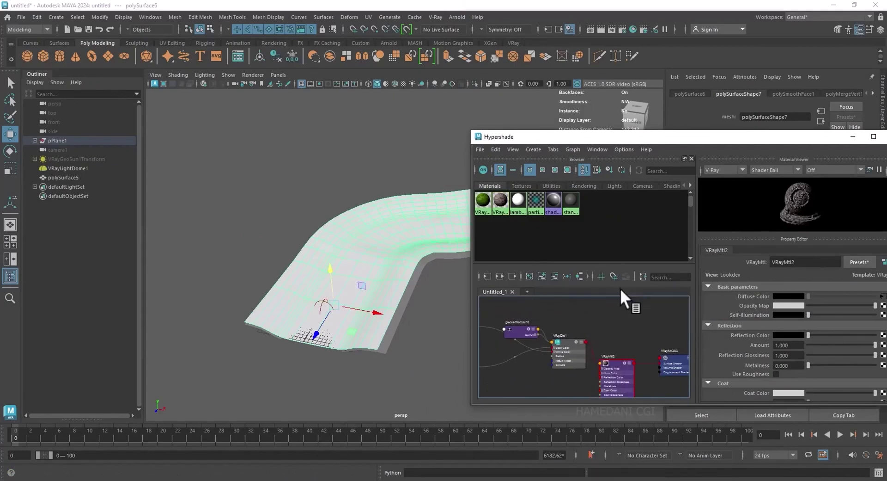
pyautogui.click(403, 83)
# Turn on wireframe-on-shaded, a black background and textured display in the viewport.
pyautogui.click(403, 83)
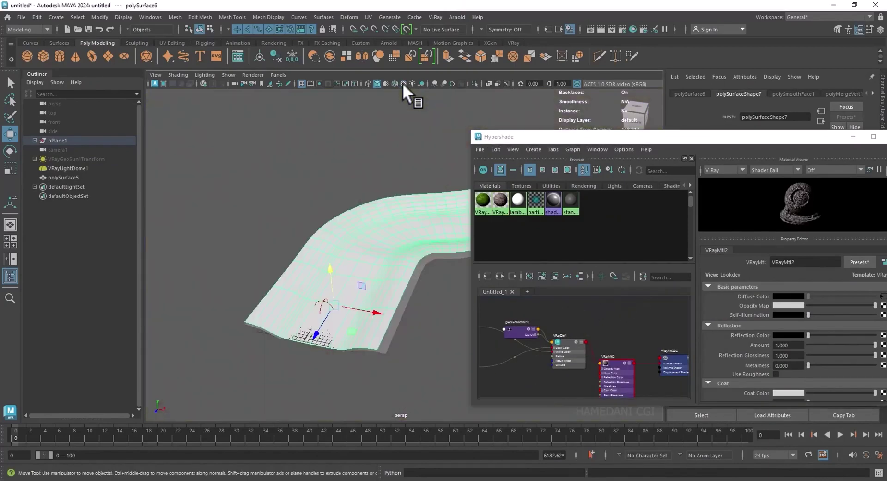
pyautogui.click(386, 83)
pyautogui.click(386, 83)
pyautogui.click(387, 83)
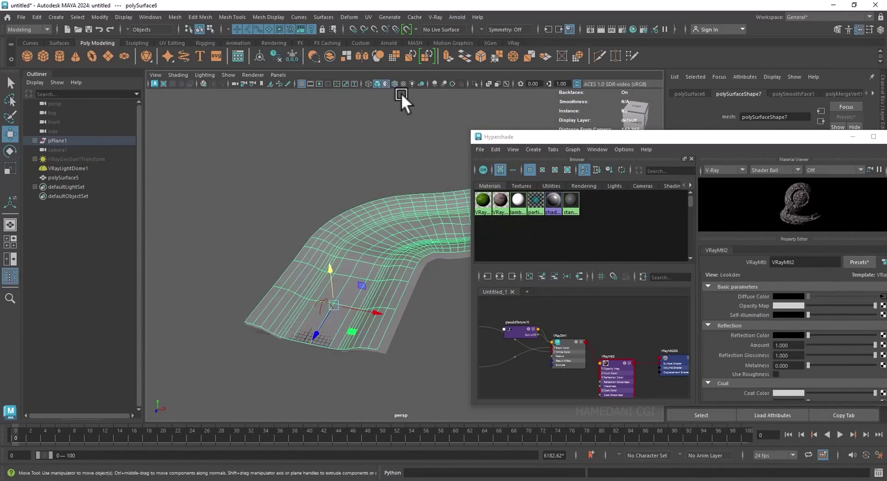
pyautogui.hotkey('alt', 'b')
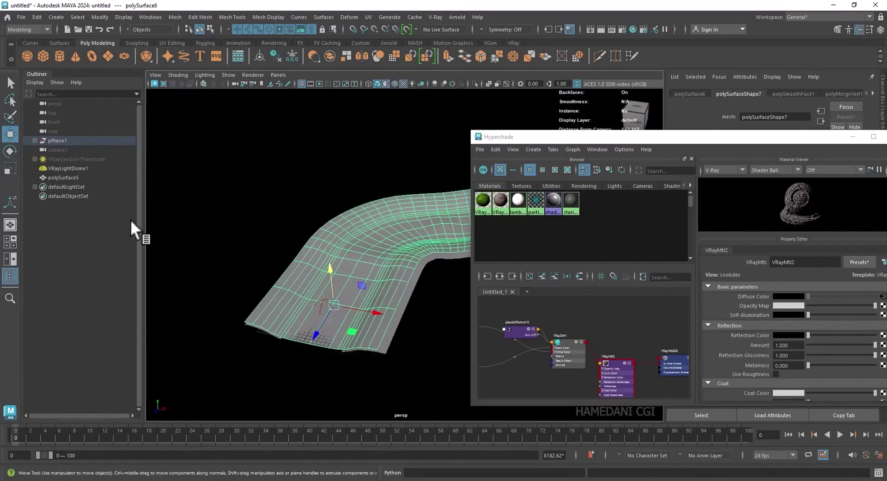
pyautogui.click(202, 83)
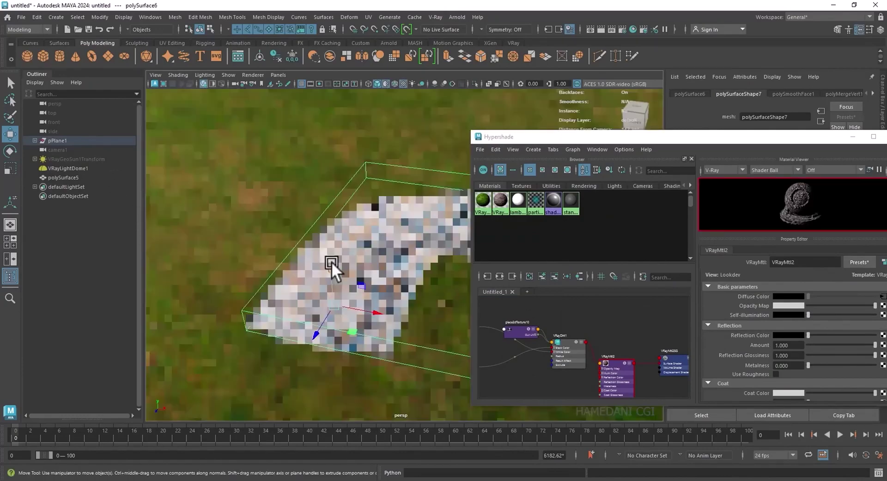
pyautogui.scroll(2, 380, 284)
# Select place2dTexture7 and place2dTexture8 in the graph to review their settings.
pyautogui.moveTo(619, 304); pyautogui.dragTo(561, 298, button='middle')
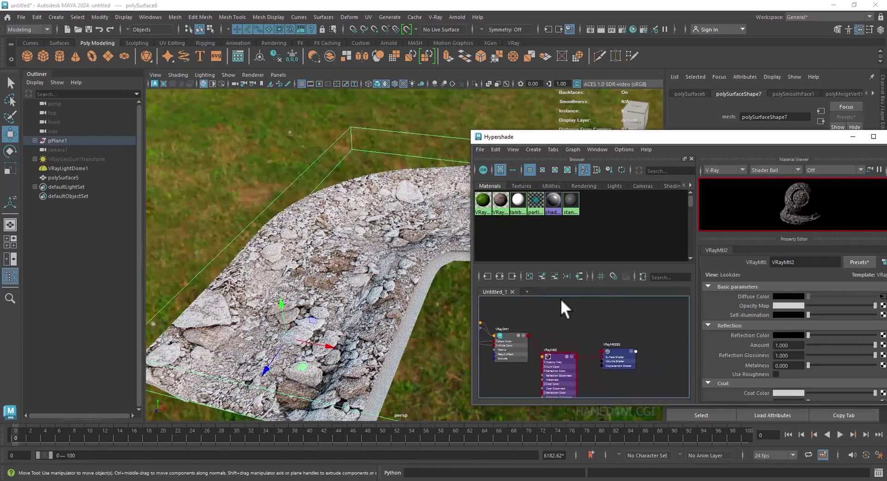
pyautogui.moveTo(508, 356); pyautogui.dragTo(559, 348, button='middle')
pyautogui.click(511, 329)
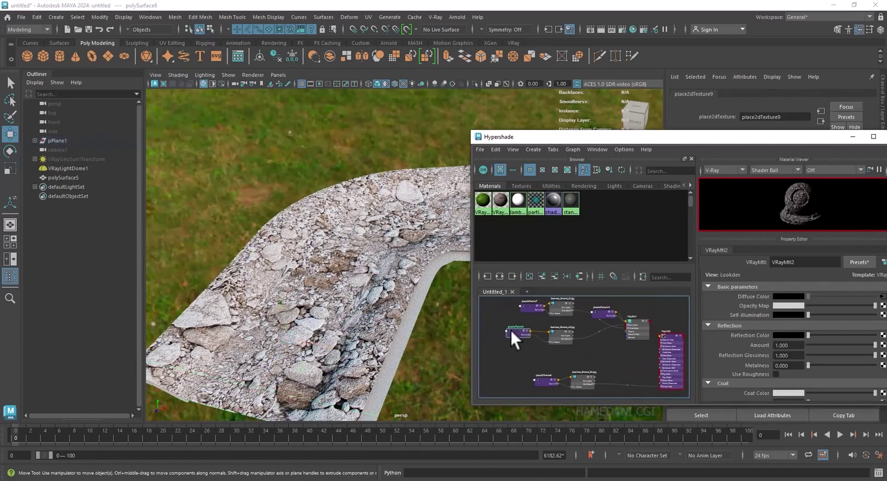
pyautogui.click(545, 380)
pyautogui.moveTo(709, 141); pyautogui.dragTo(473, 121)
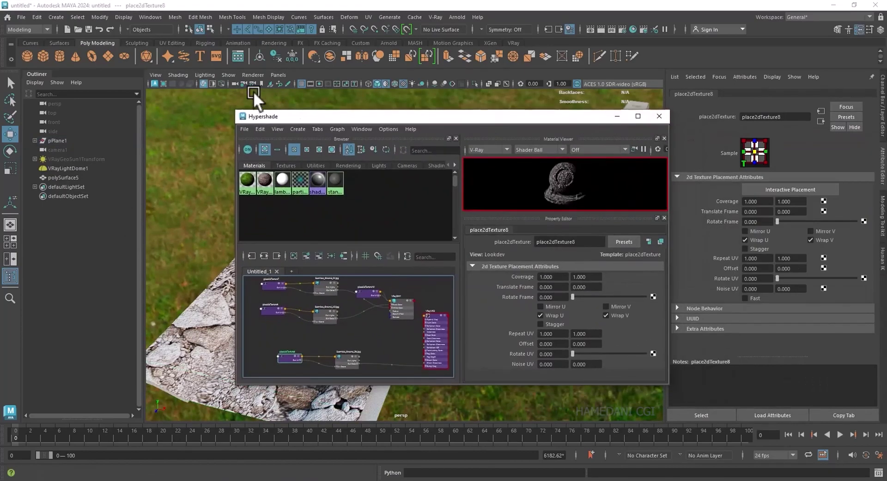
# Wire place2dTexture7's UV output into the Seamless_Ground_AO and Seamless_Ground_Dis textures.
pyautogui.click(639, 116)
pyautogui.scroll(4, 249, 259)
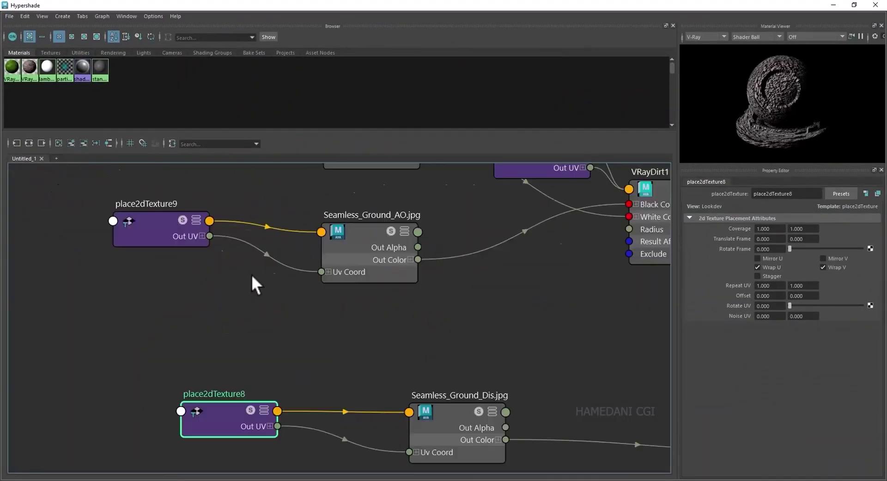
pyautogui.moveTo(281, 281); pyautogui.dragTo(292, 293, button='middle')
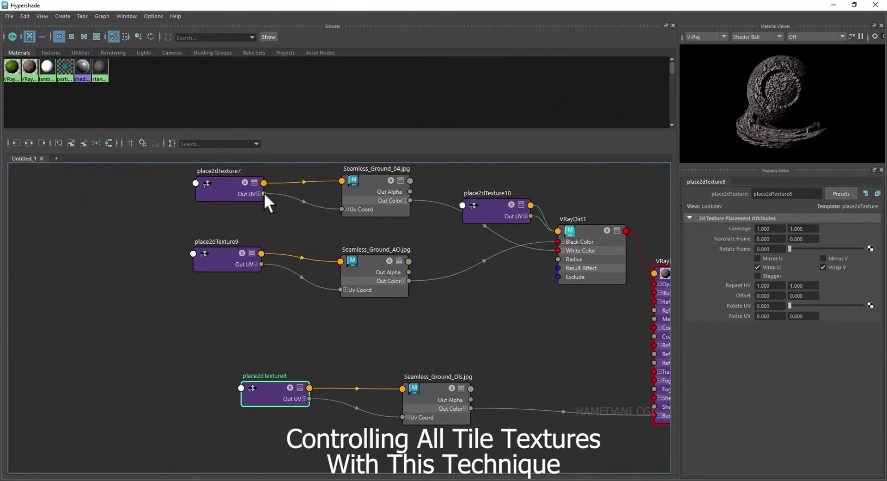
pyautogui.moveTo(264, 193)
pyautogui.mouseDown()
pyautogui.moveTo(368, 333)
pyautogui.moveTo(403, 416)
pyautogui.mouseUp()
pyautogui.click(232, 190)
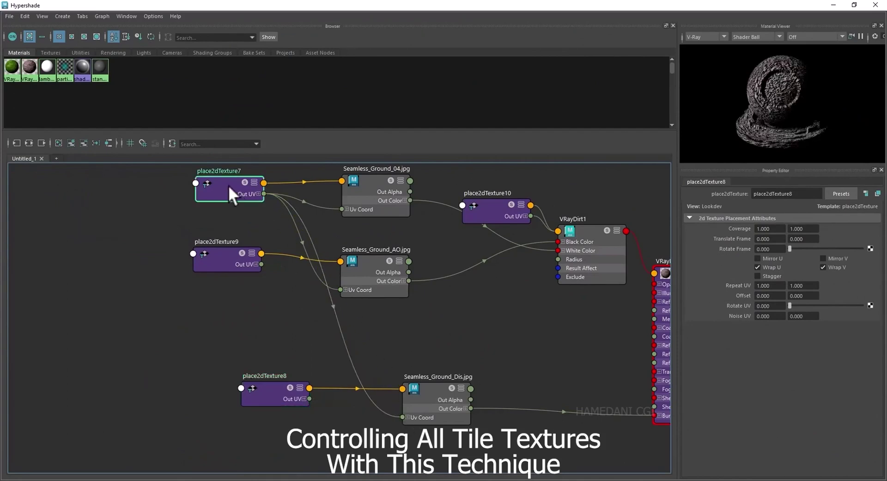
# Set place2dTexture7's Repeat UV to 5 and 5.
pyautogui.click(779, 285)
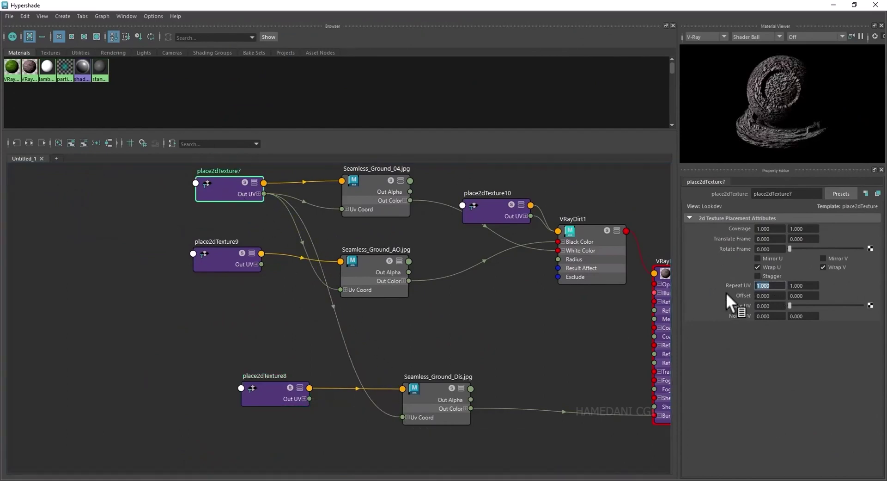
pyautogui.moveTo(221, 189); pyautogui.dragTo(222, 192)
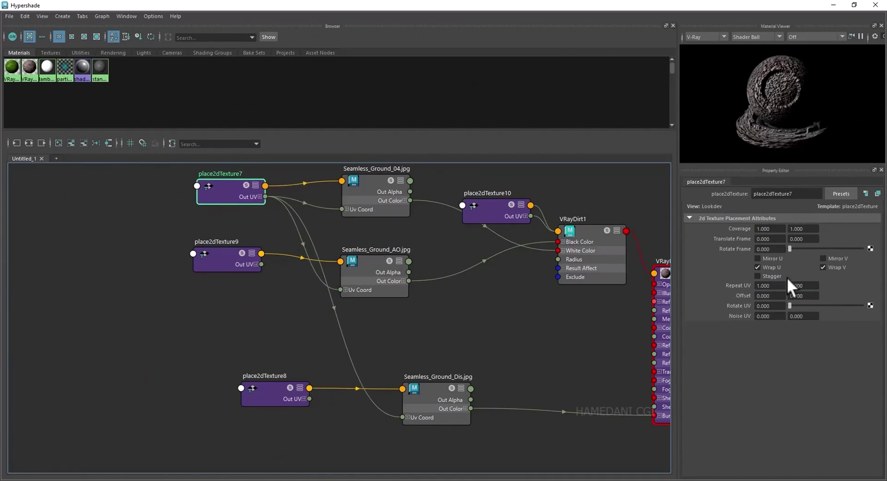
pyautogui.click(768, 285)
pyautogui.write('5')
pyautogui.press('Tab')
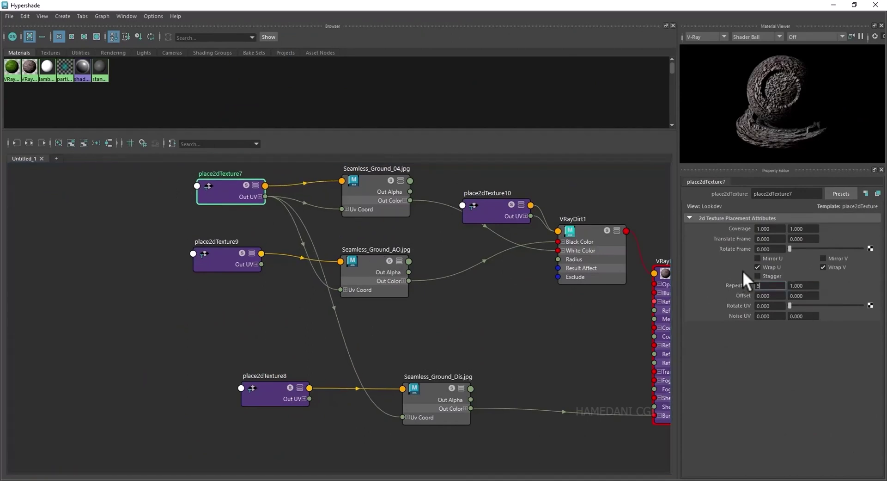
pyautogui.write('5')
pyautogui.press('Return')
# Check the tiled gravel road with textured display, then return to plain grey shading.
pyautogui.click(833, 6)
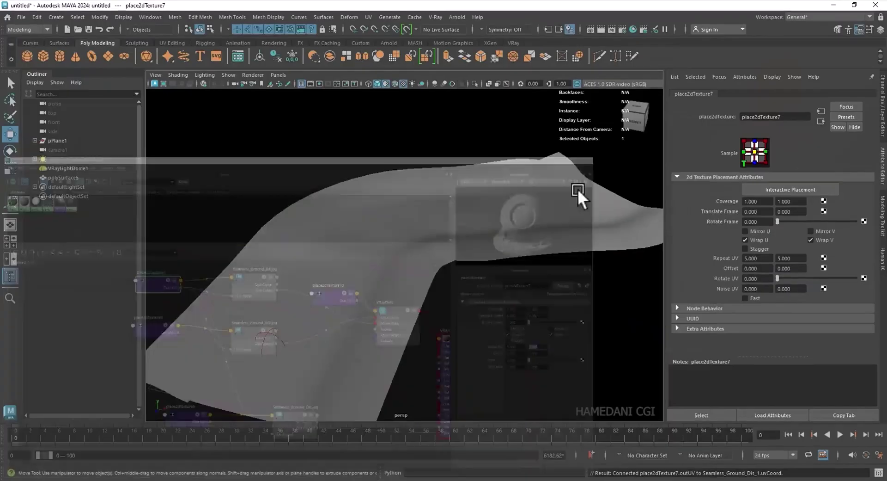
pyautogui.click(202, 81)
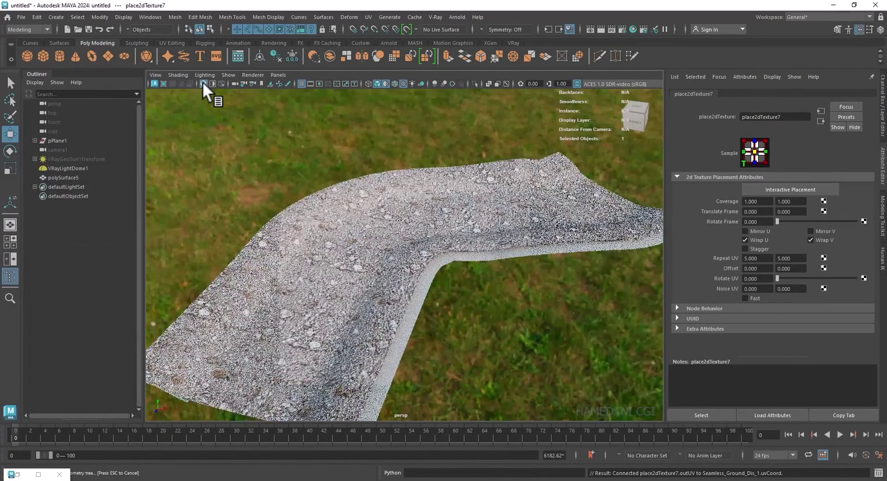
pyautogui.click(202, 82)
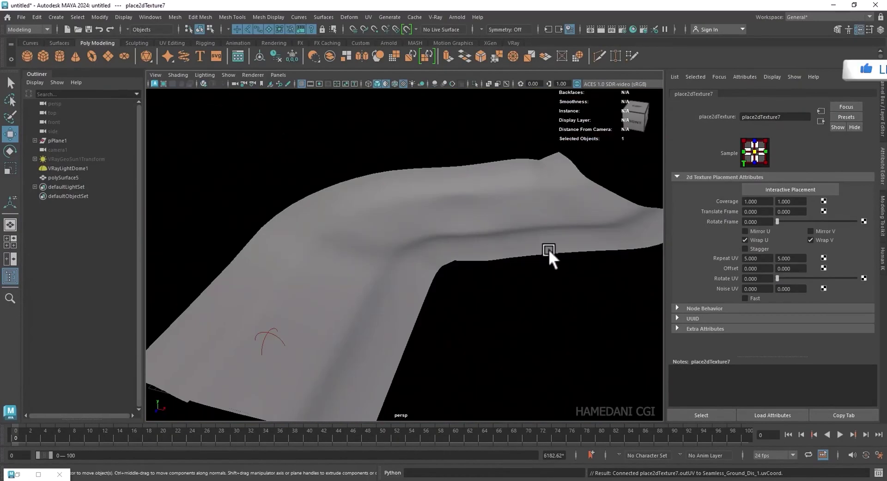
# Select the polySurface5 mesh and switch the viewport background to black.
pyautogui.moveTo(548, 248)
pyautogui.keyDown('alt'); pyautogui.mouseDown()
pyautogui.moveTo(396, 270)
pyautogui.moveTo(368, 263)
pyautogui.moveTo(382, 254)
pyautogui.moveTo(414, 268)
pyautogui.moveTo(359, 274)
pyautogui.moveTo(364, 265)
pyautogui.mouseUp(); pyautogui.keyUp('alt')
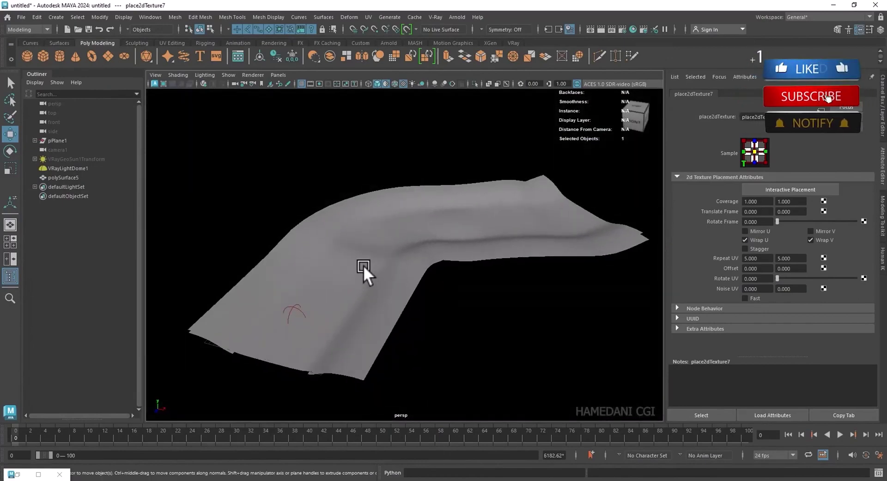
pyautogui.click(515, 256)
pyautogui.moveTo(512, 261)
pyautogui.keyDown('alt'); pyautogui.mouseDown()
pyautogui.moveTo(473, 273)
pyautogui.moveTo(387, 211)
pyautogui.moveTo(345, 262)
pyautogui.moveTo(492, 275)
pyautogui.moveTo(480, 286)
pyautogui.mouseUp(); pyautogui.keyUp('alt')
pyautogui.hotkey('alt', 'b')
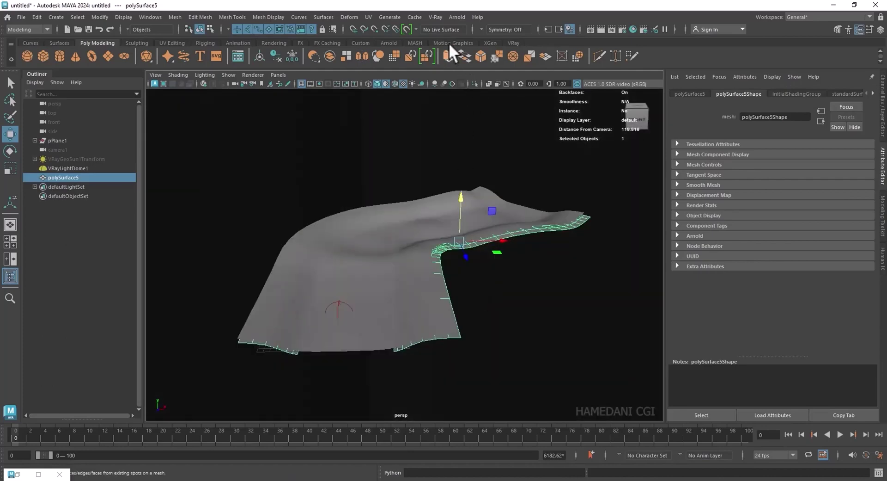
# Add V-Ray Fur to polySurface5 from the V-Ray menu, keeping a black viewport background.
pyautogui.click(436, 16)
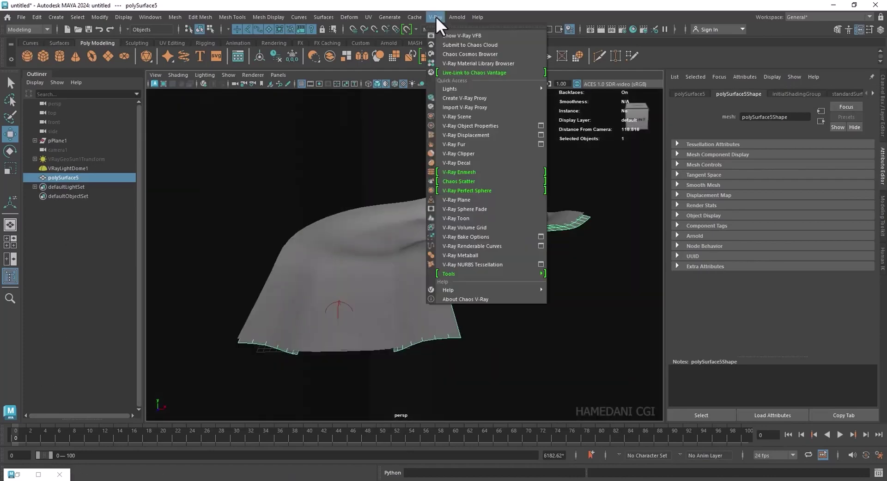
pyautogui.click(451, 142)
pyautogui.hotkey('alt', 'b')
pyautogui.moveTo(548, 263)
pyautogui.keyDown('alt'); pyautogui.mouseDown()
pyautogui.moveTo(517, 287)
pyautogui.moveTo(545, 286)
pyautogui.moveTo(478, 290)
pyautogui.moveTo(485, 281)
pyautogui.mouseUp(); pyautogui.keyUp('alt')
pyautogui.hotkey('alt', 'b')
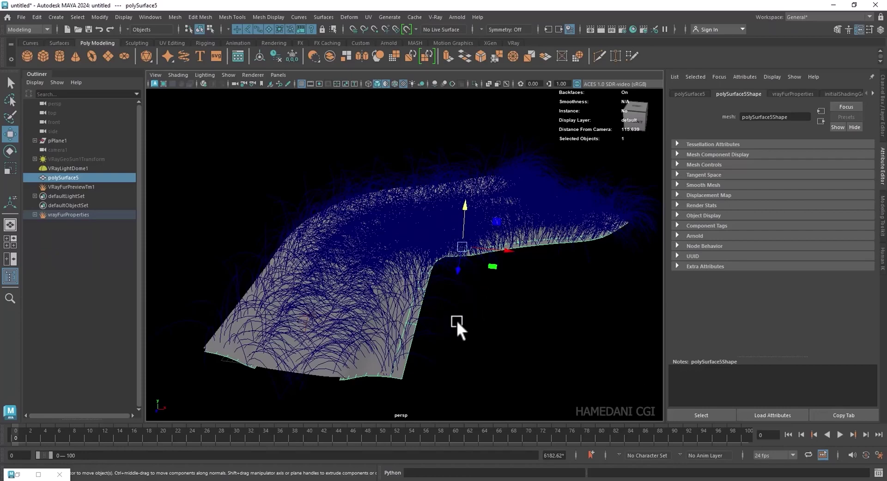
# Lower the vrayFurProperties Length from 15 to about 5.054 for shorter grass tufts.
pyautogui.click(797, 92)
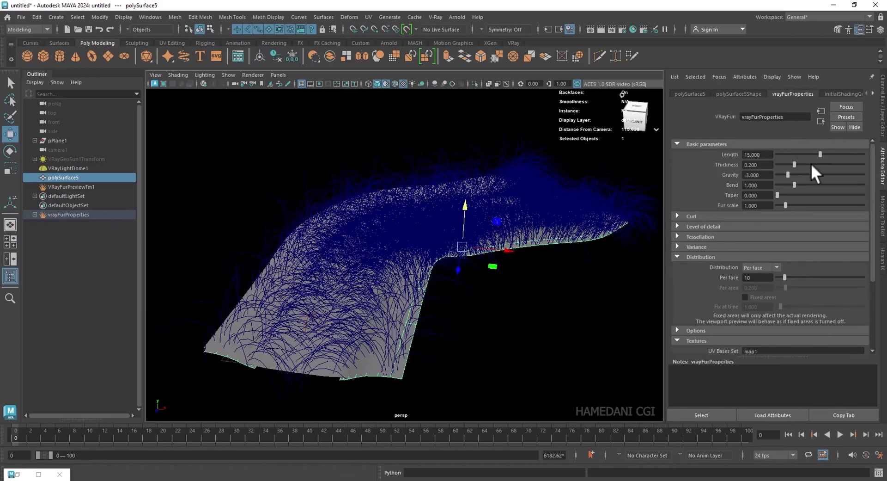
pyautogui.moveTo(820, 154); pyautogui.dragTo(790, 153)
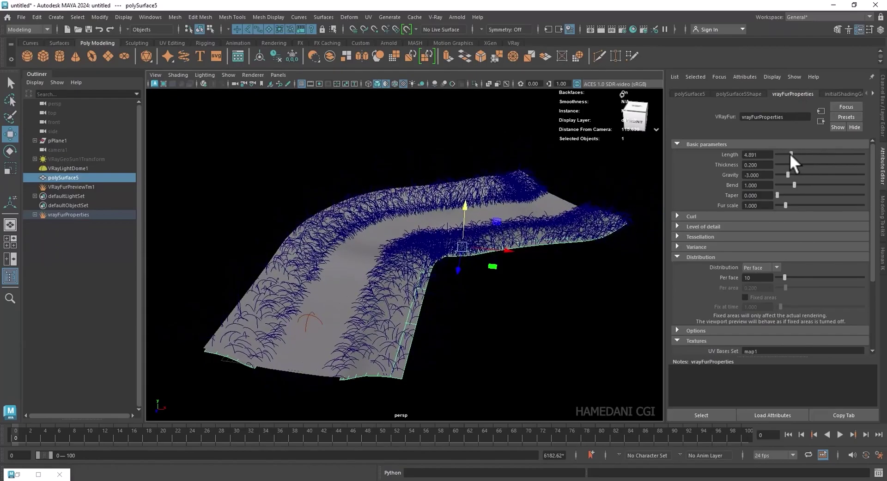
pyautogui.scroll(3, 423, 270)
pyautogui.scroll(3, 425, 270)
pyautogui.scroll(-2, 424, 270)
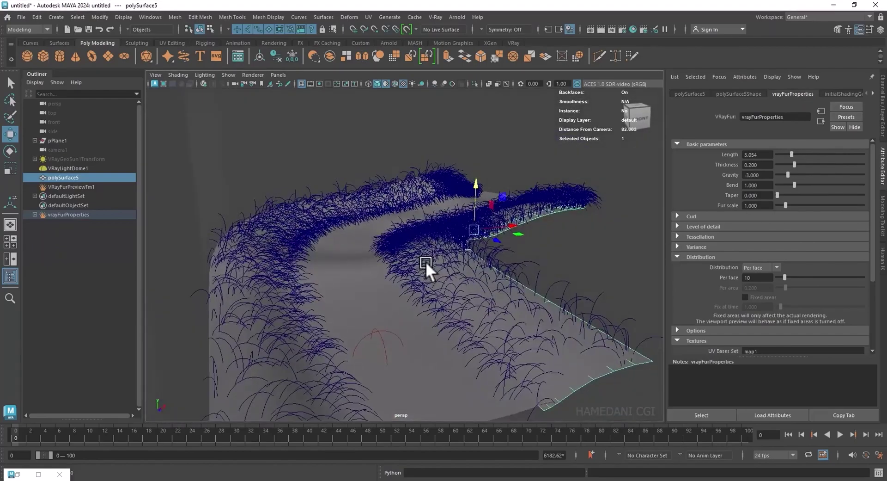
# Start V-Ray IPR and thin the fur to Thickness 0.049 with Taper 0.766.
pyautogui.click(203, 83)
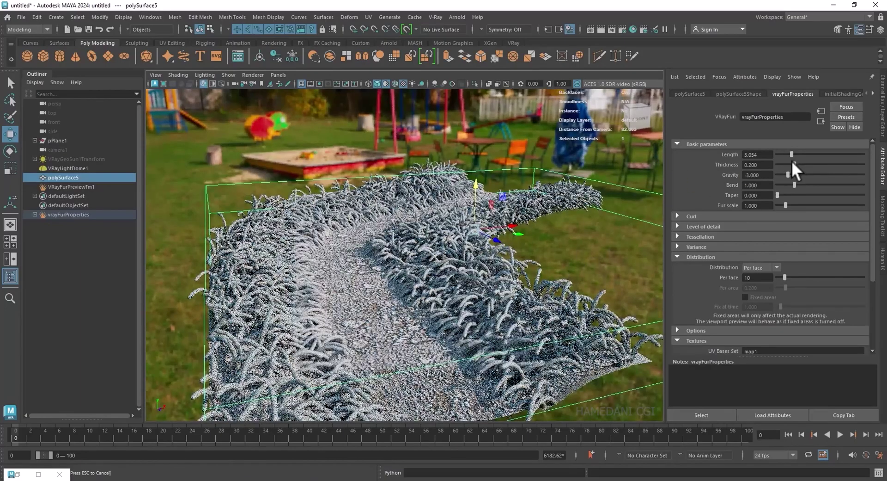
pyautogui.moveTo(793, 164); pyautogui.dragTo(781, 162)
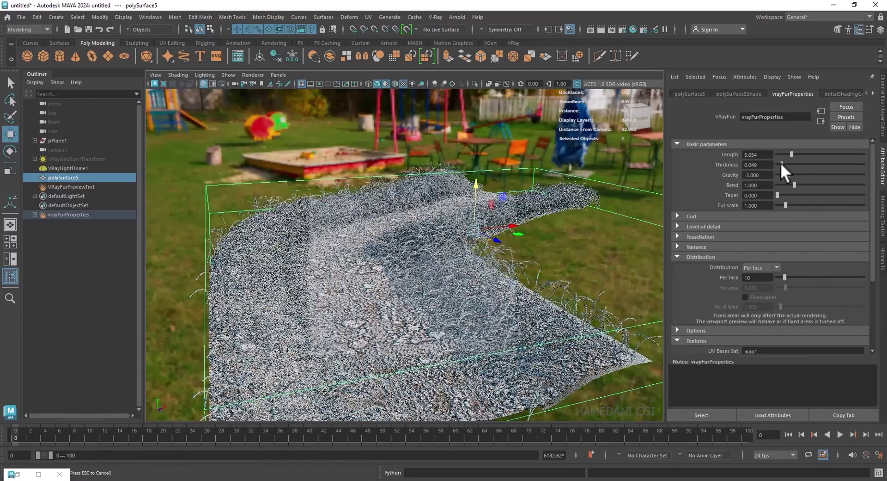
pyautogui.moveTo(779, 194); pyautogui.dragTo(792, 195)
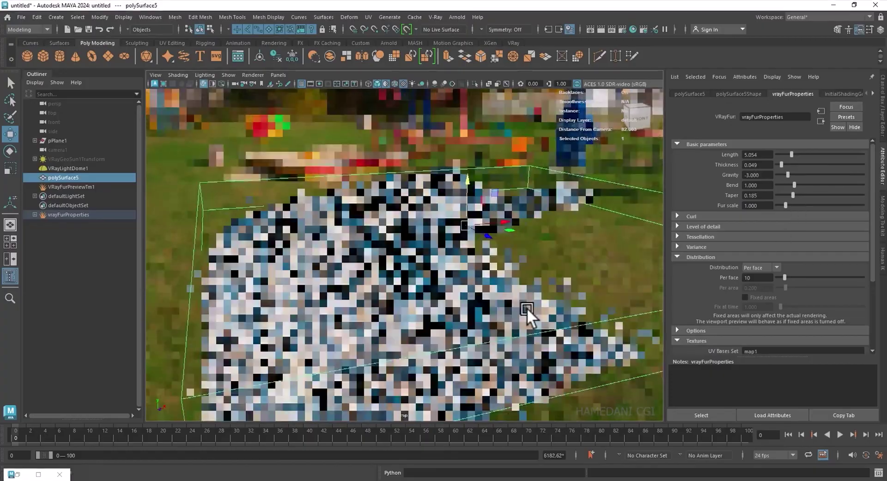
pyautogui.scroll(2, 527, 307)
pyautogui.scroll(2, 525, 304)
pyautogui.scroll(2, 547, 293)
pyautogui.keyDown('alt'); pyautogui.moveTo(578, 279); pyautogui.dragTo(550, 270); pyautogui.keyUp('alt')
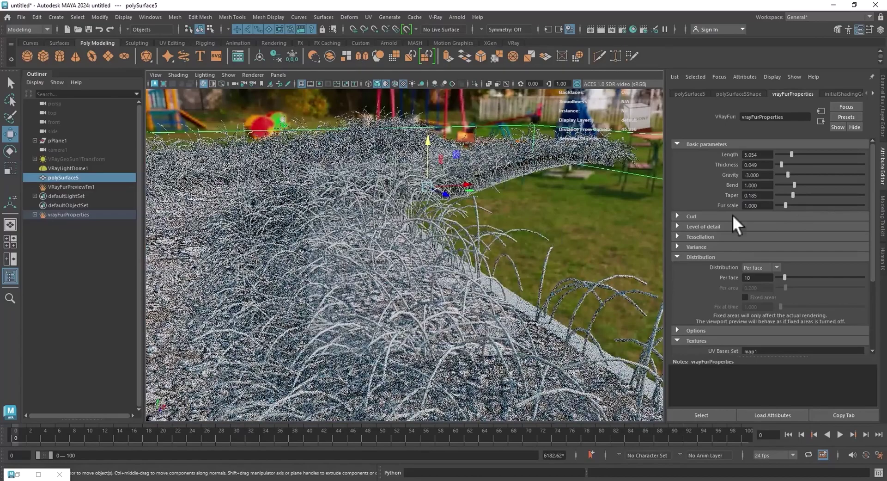
pyautogui.moveTo(793, 195); pyautogui.dragTo(844, 193)
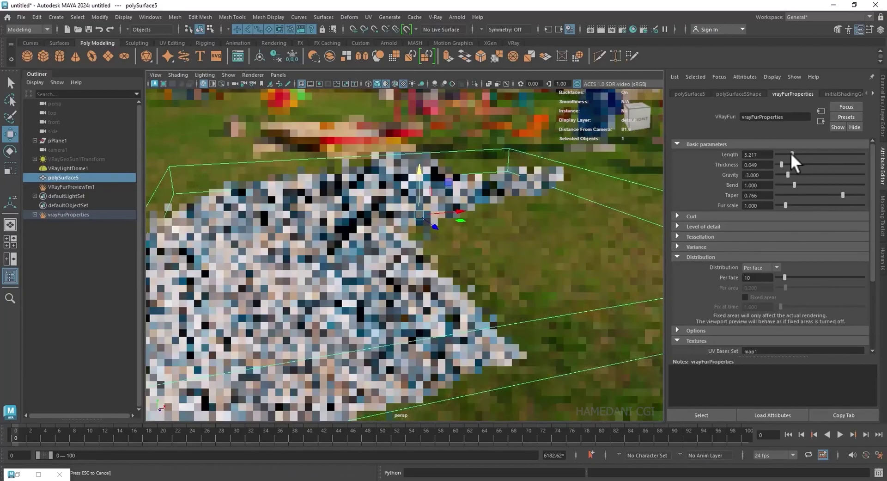
# Shorten the fur Length to 2.935 and view the road from a lower angle.
pyautogui.moveTo(791, 153); pyautogui.dragTo(783, 152)
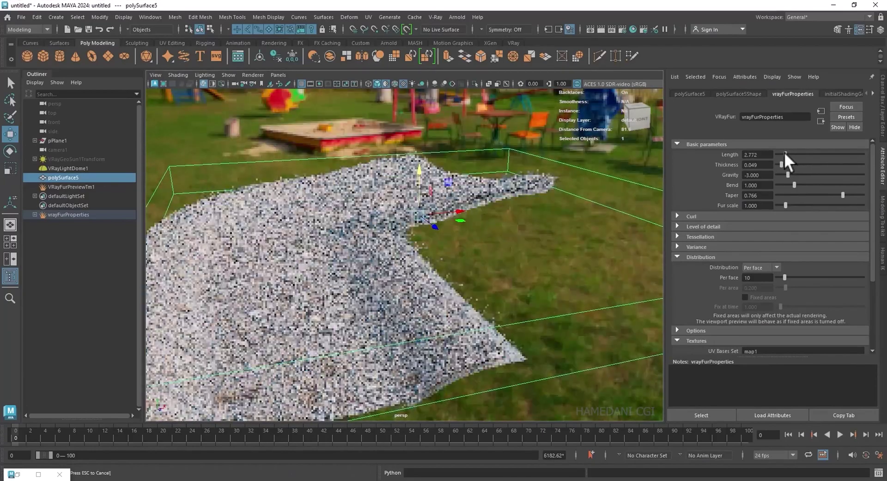
pyautogui.keyDown('alt'); pyautogui.moveTo(468, 273); pyautogui.dragTo(491, 271, button='middle'); pyautogui.keyUp('alt')
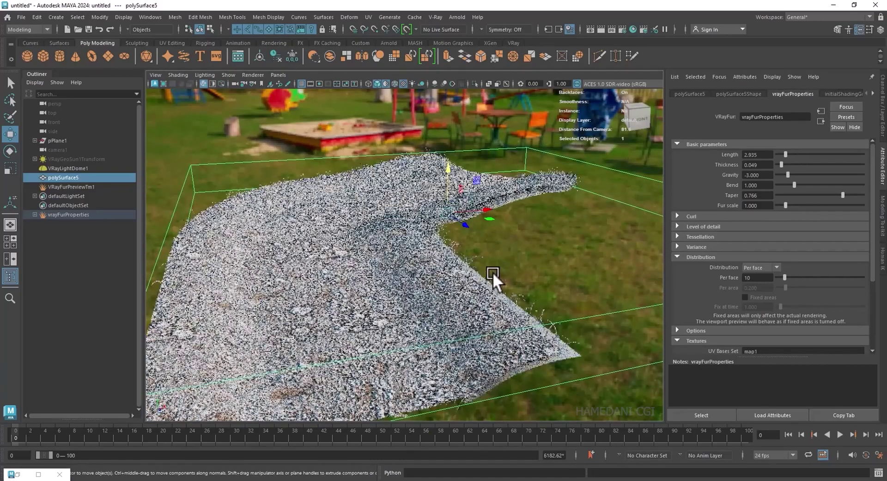
pyautogui.moveTo(504, 274)
pyautogui.keyDown('alt'); pyautogui.mouseDown()
pyautogui.moveTo(484, 290)
pyautogui.moveTo(541, 260)
pyautogui.moveTo(519, 258)
pyautogui.mouseUp(); pyautogui.keyUp('alt')
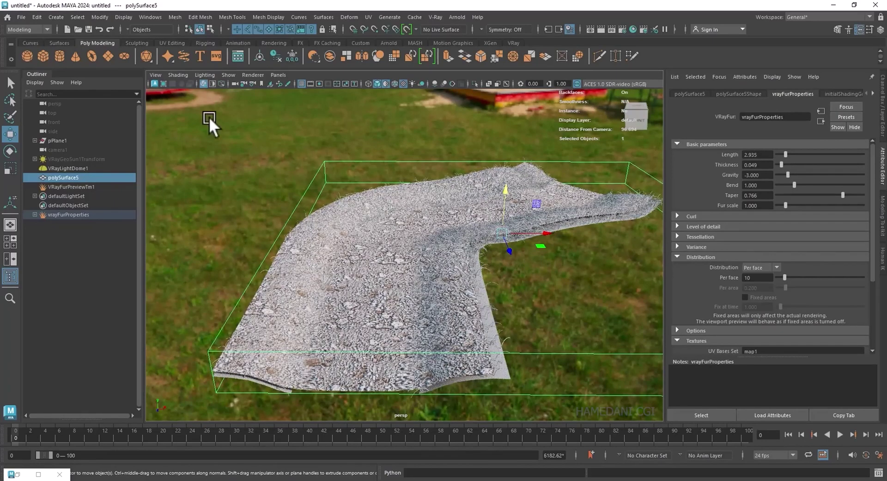
# Stop IPR and assign a new VRay Mtl (VRayMtl3) to VRayFurPreviewTm1.
pyautogui.click(204, 84)
pyautogui.click(473, 261)
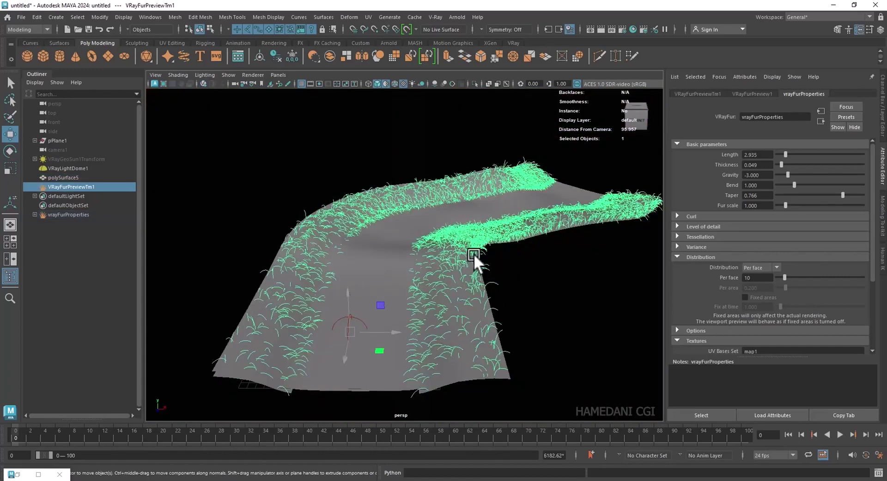
pyautogui.rightClick(474, 253)
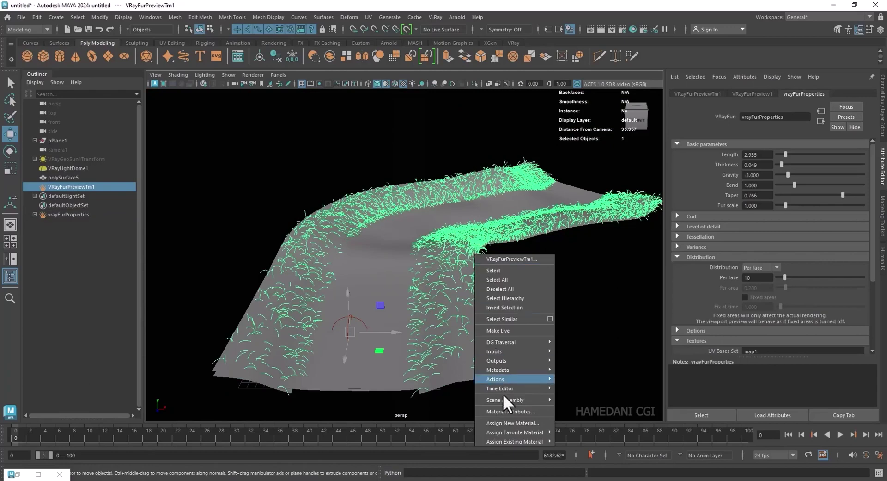
pyautogui.click(540, 421)
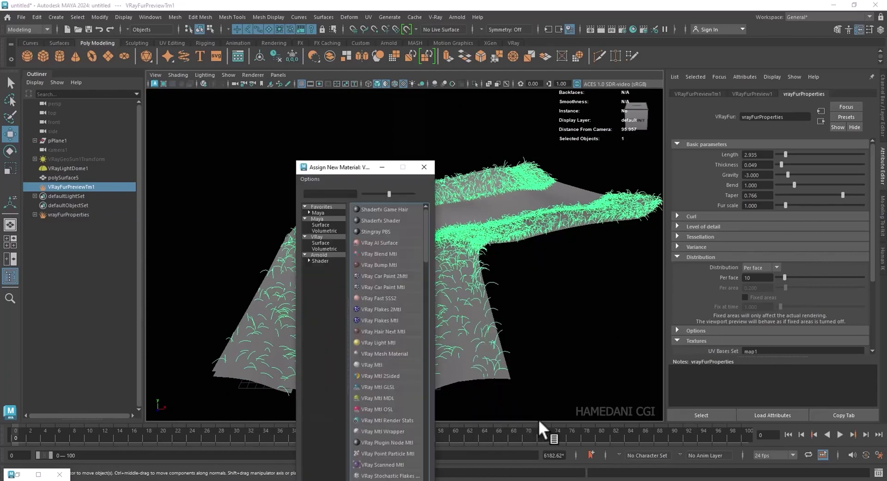
pyautogui.click(380, 364)
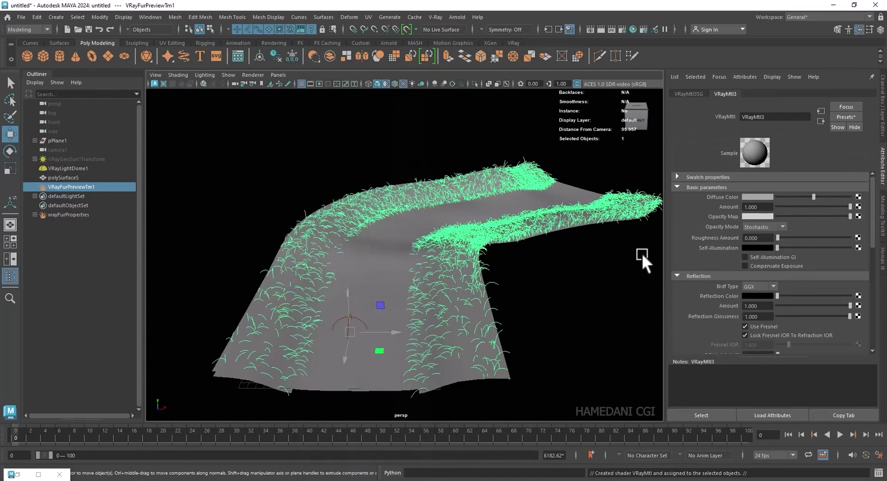
# Map Desktop/Texure Map/grass.jpg as a file texture on VRayMtl3's Diffuse Color.
pyautogui.click(858, 197)
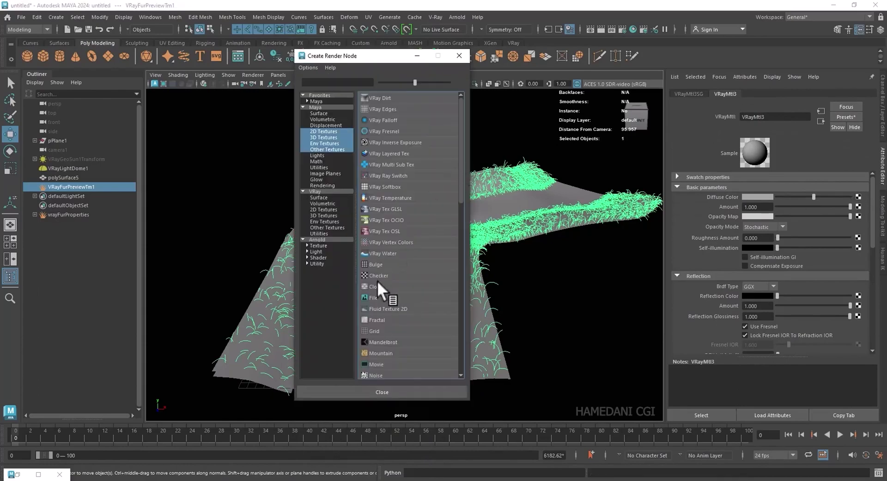
pyautogui.click(391, 297)
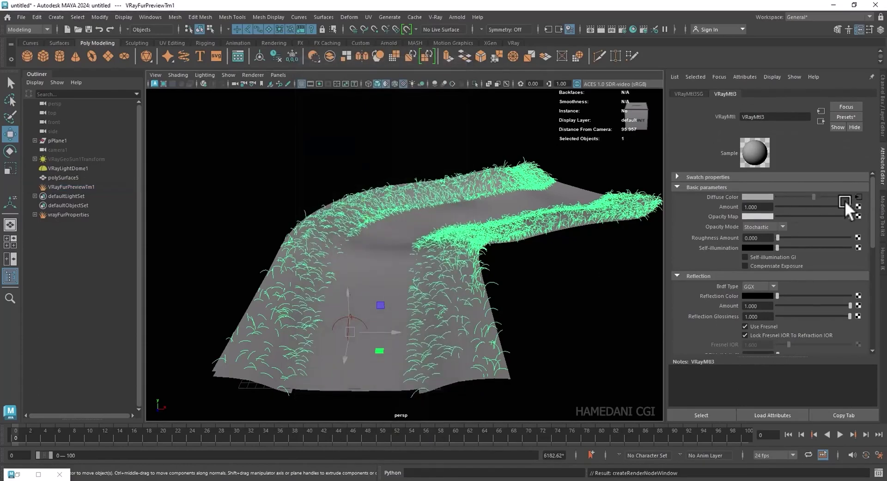
pyautogui.click(860, 219)
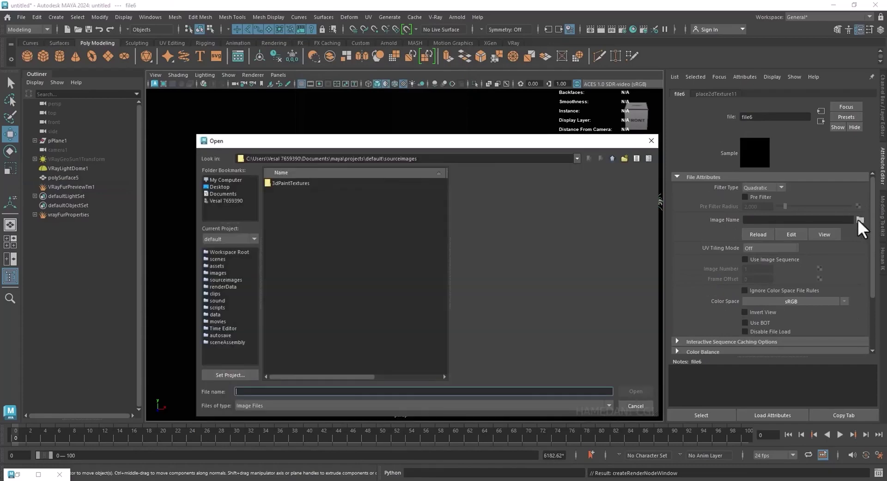
pyautogui.click(213, 187)
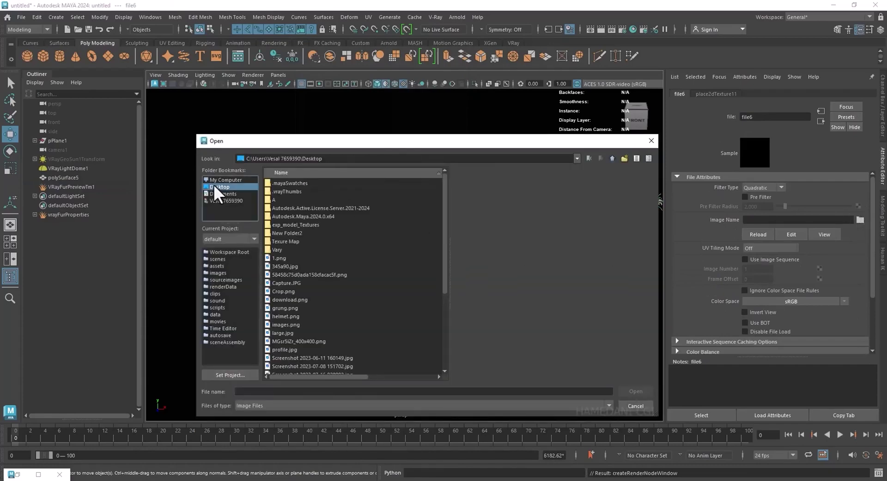
pyautogui.doubleClick(293, 240)
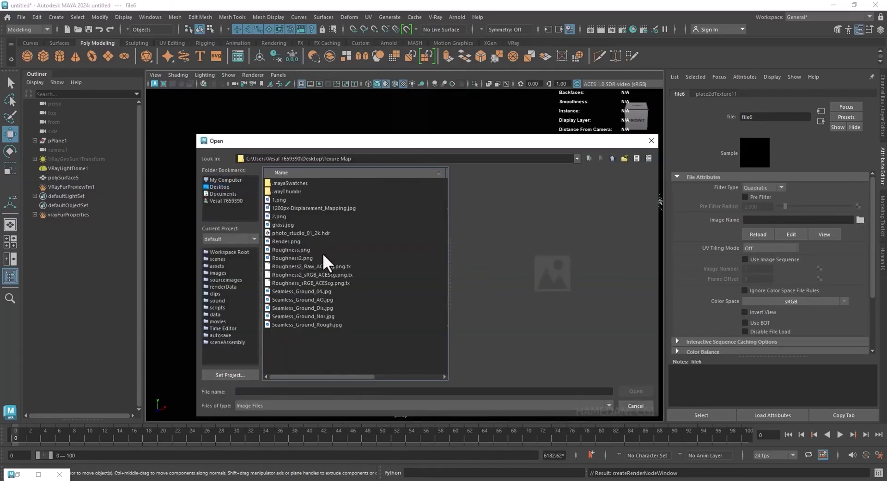
pyautogui.click(289, 226)
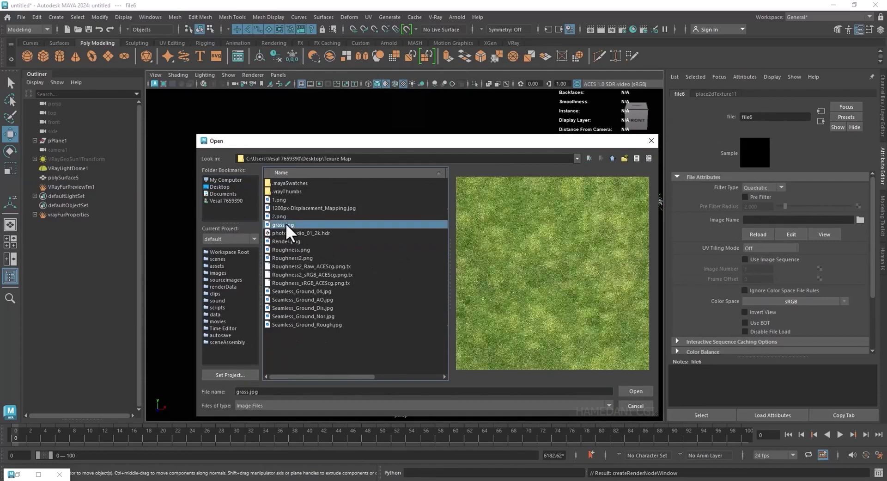
pyautogui.click(636, 391)
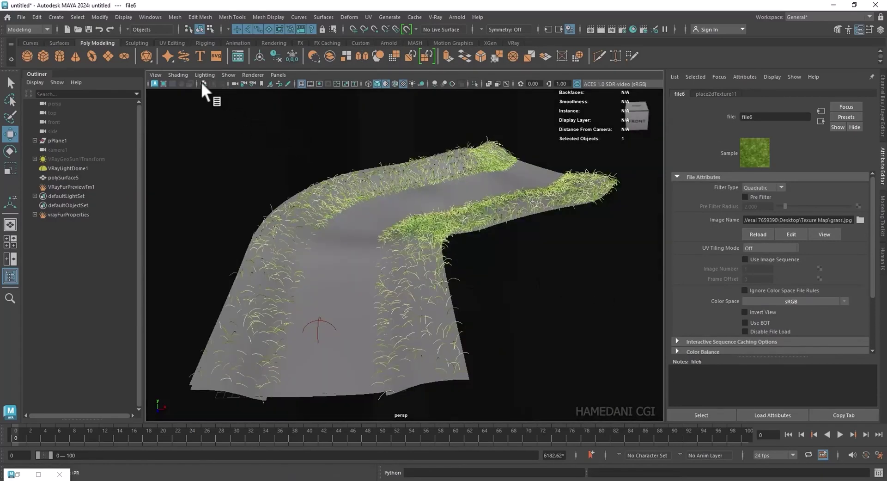
# Restart V-Ray IPR to preview the green grass along the road edges.
pyautogui.click(203, 84)
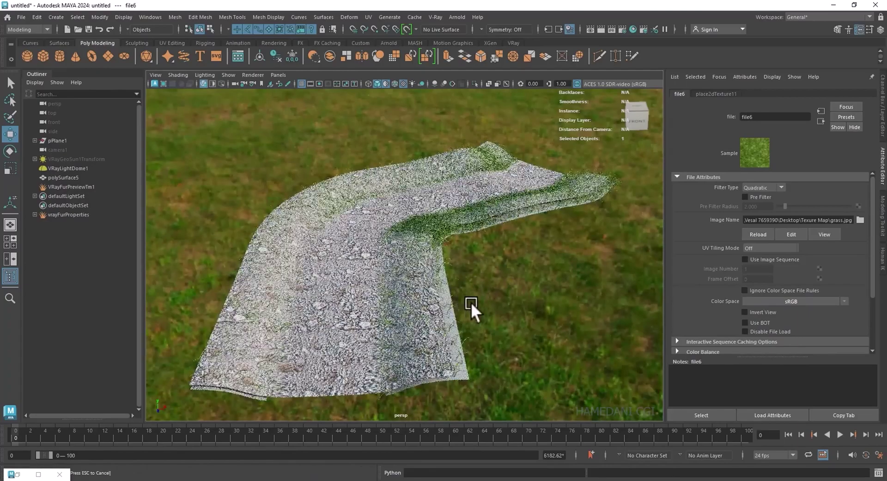
pyautogui.keyDown('alt'); pyautogui.moveTo(505, 308); pyautogui.dragTo(477, 303); pyautogui.keyUp('alt')
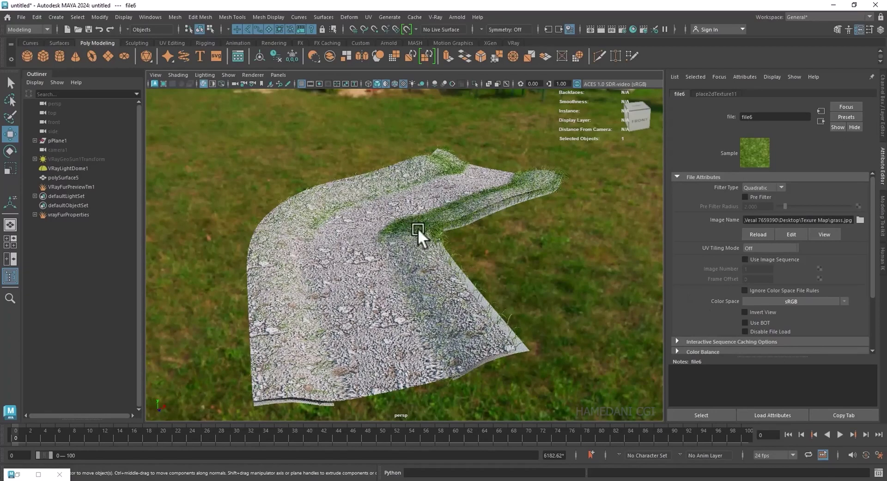
pyautogui.scroll(-3, 739, 345)
pyautogui.scroll(-1, 695, 308)
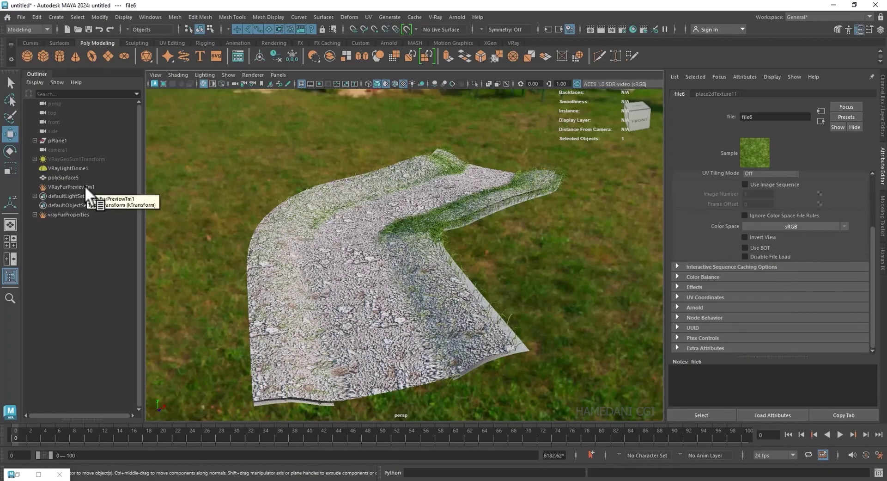
# Reselect the fur object and stop the interactive render.
pyautogui.click(468, 198)
pyautogui.click(207, 84)
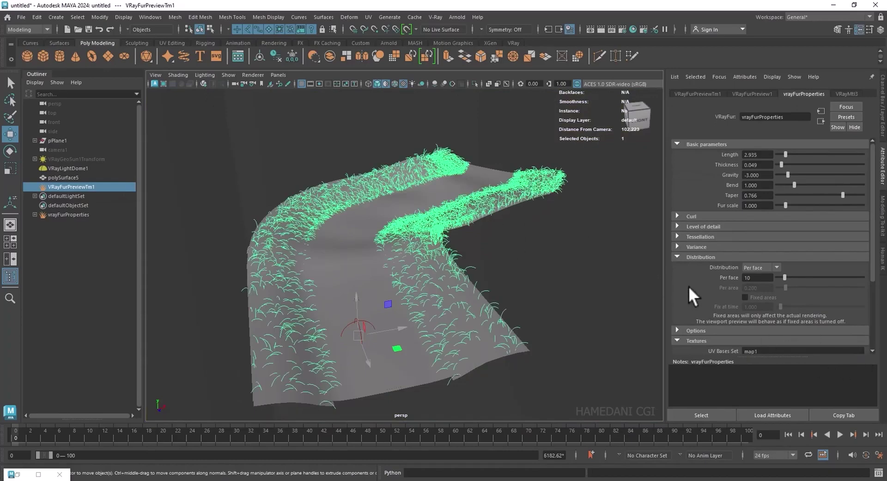
pyautogui.scroll(-2, 697, 296)
pyautogui.scroll(-2, 704, 301)
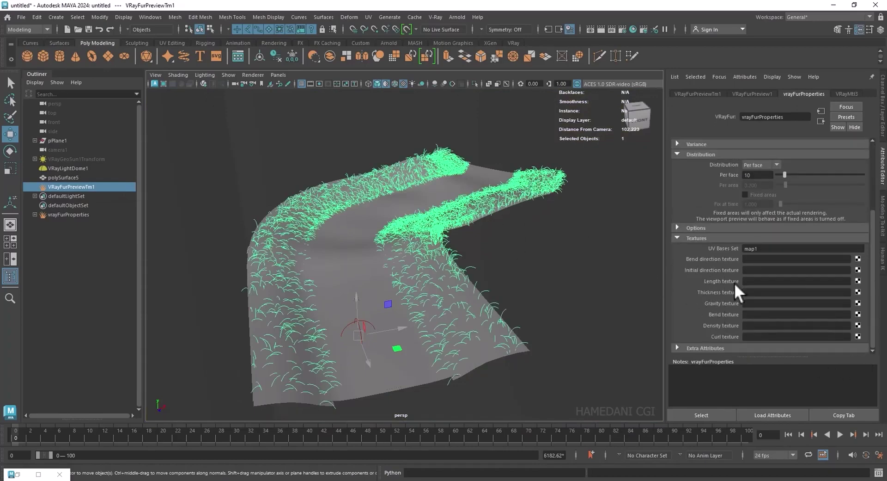
# Load 1.png from Texure Map into a new file7 texture on the fur, then enable V-Ray viewport render.
pyautogui.click(858, 280)
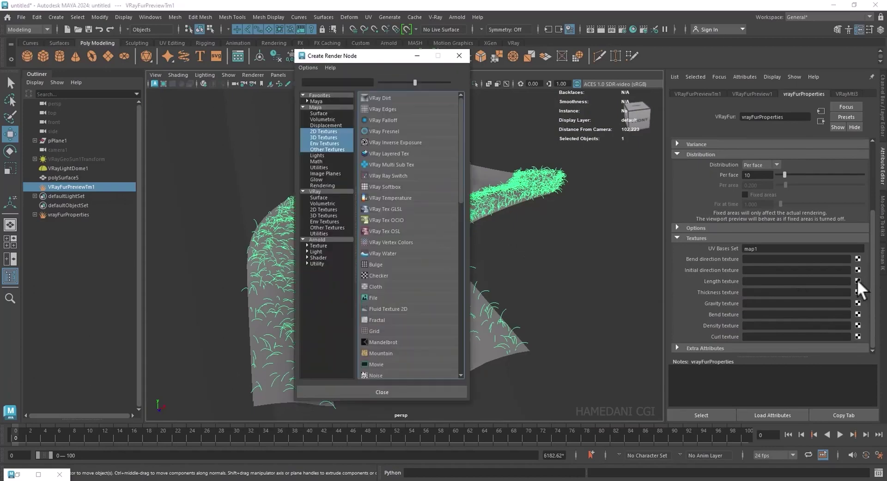
pyautogui.click(399, 296)
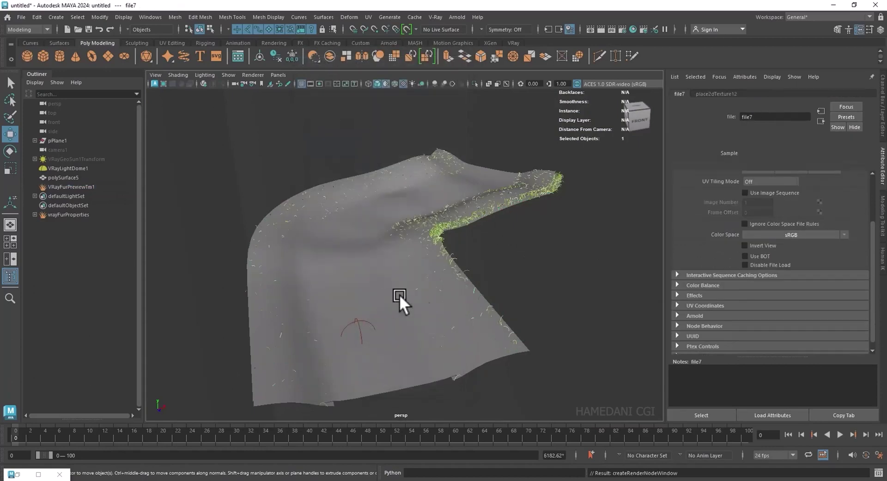
pyautogui.click(861, 220)
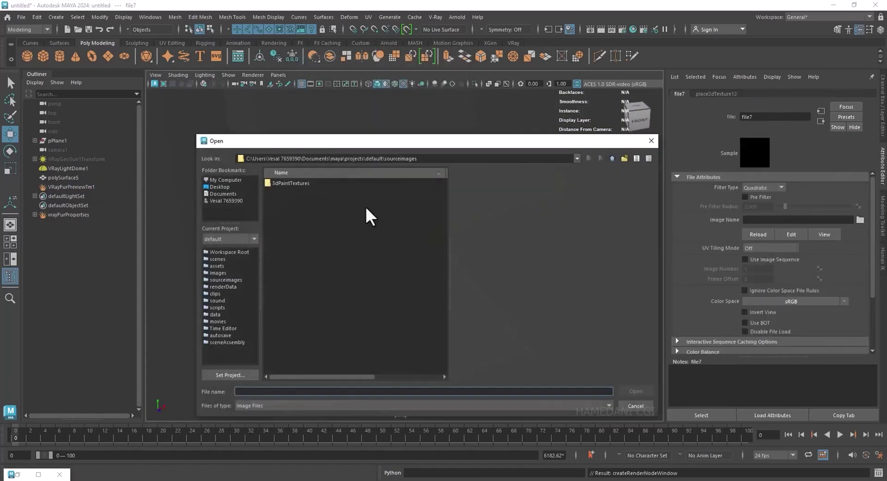
pyautogui.doubleClick(292, 241)
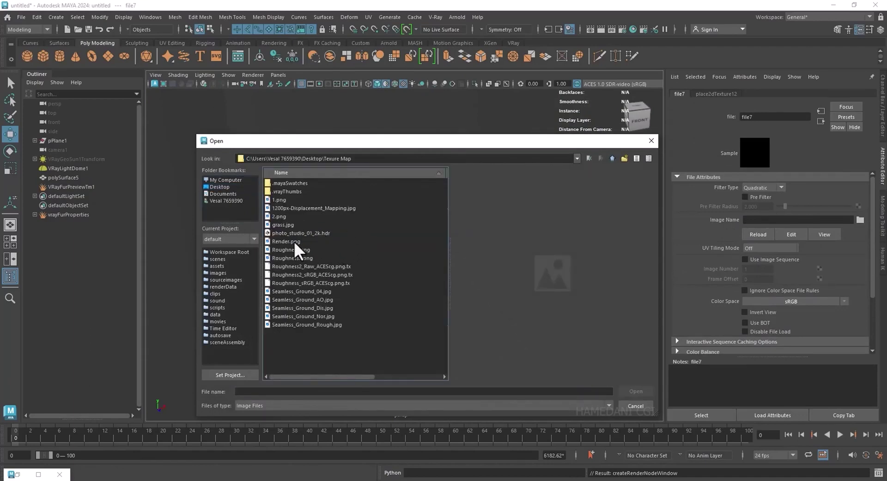
pyautogui.click(279, 199)
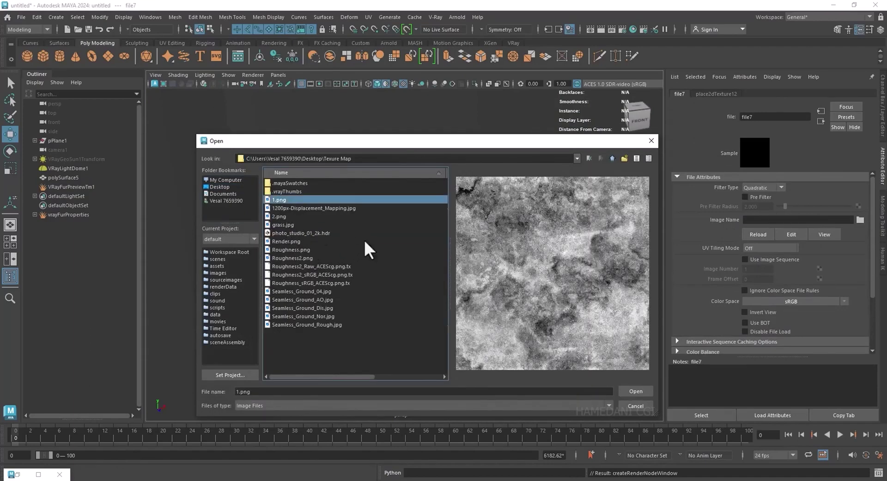
pyautogui.click(642, 388)
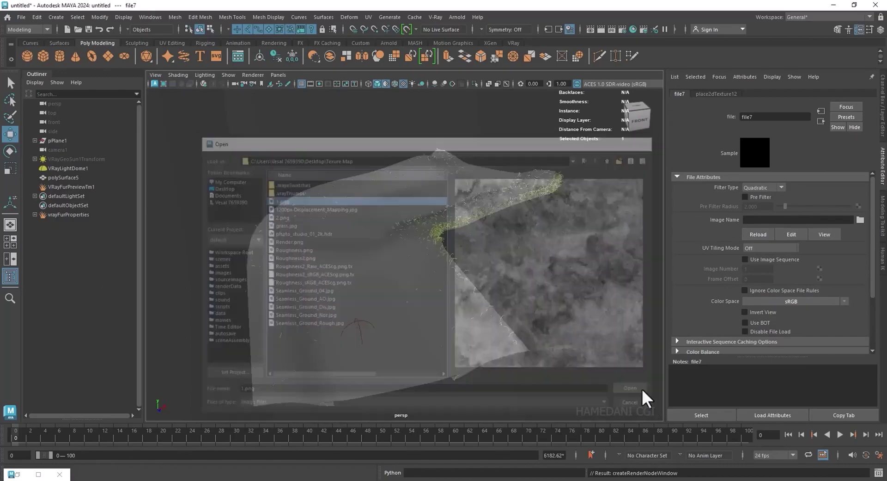
pyautogui.click(204, 84)
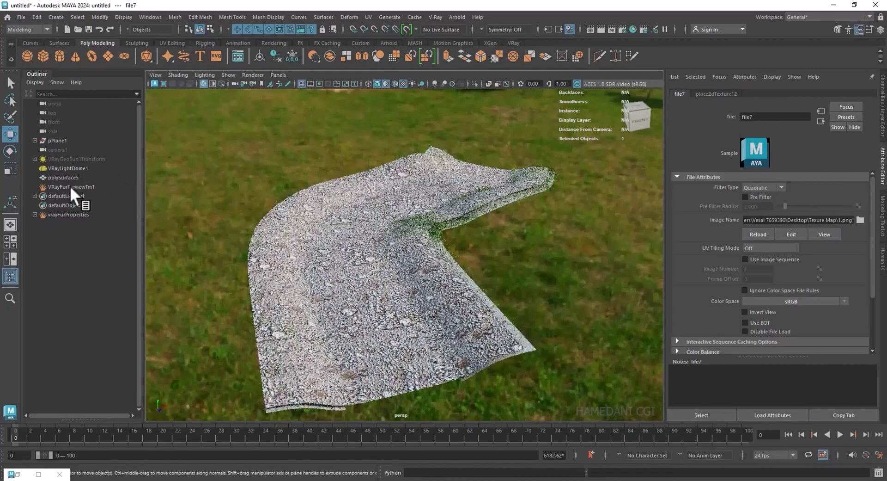
# Raise the VRay Fur Length to 6.359.
pyautogui.click(74, 214)
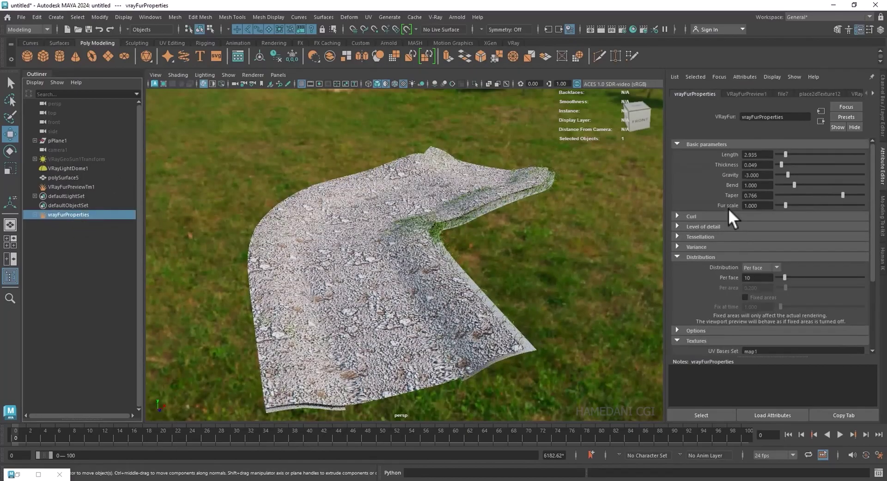
pyautogui.moveTo(784, 152); pyautogui.dragTo(794, 154)
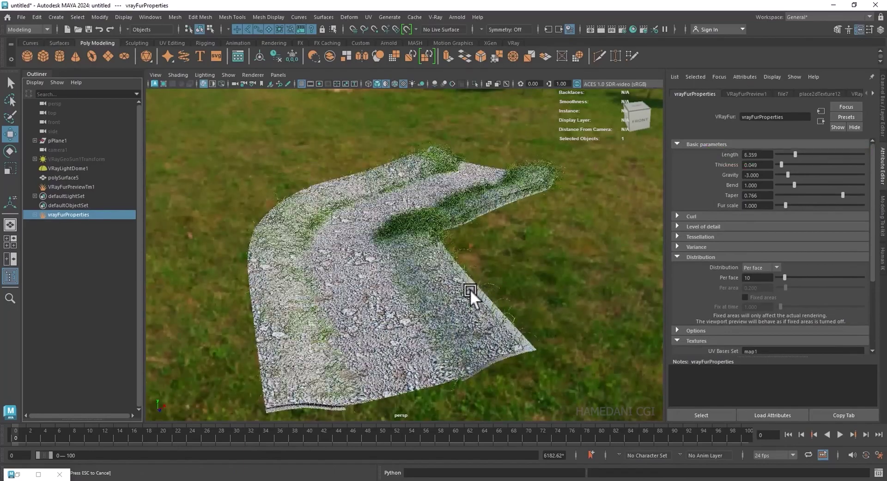
pyautogui.keyDown('alt'); pyautogui.moveTo(393, 265); pyautogui.dragTo(376, 248); pyautogui.keyUp('alt')
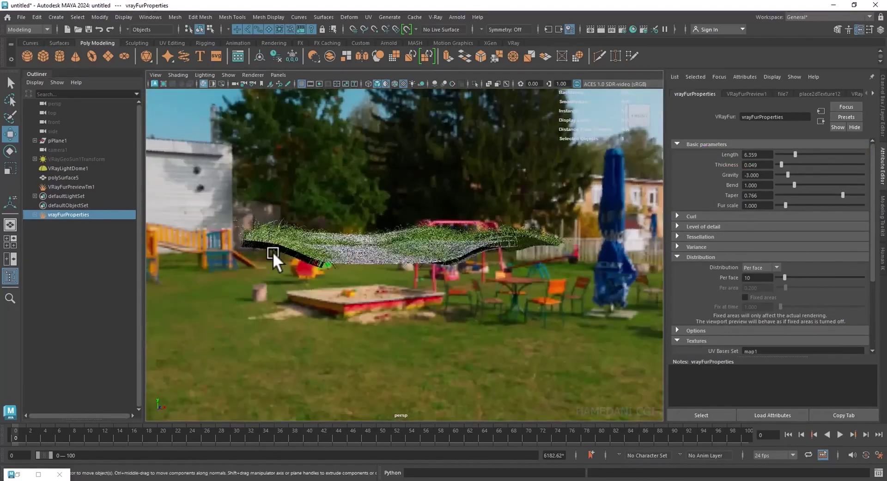
# Select the road surface and turn off the V-Ray viewport render to inspect the fur.
pyautogui.click(272, 248)
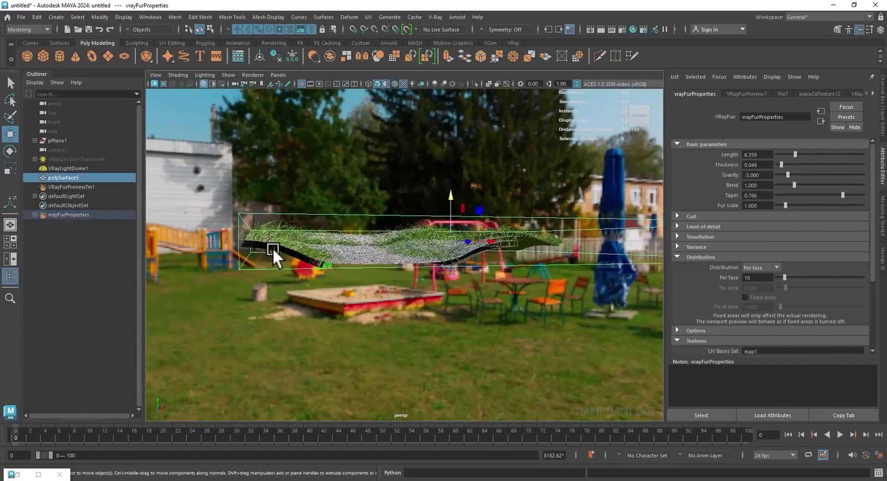
pyautogui.click(202, 83)
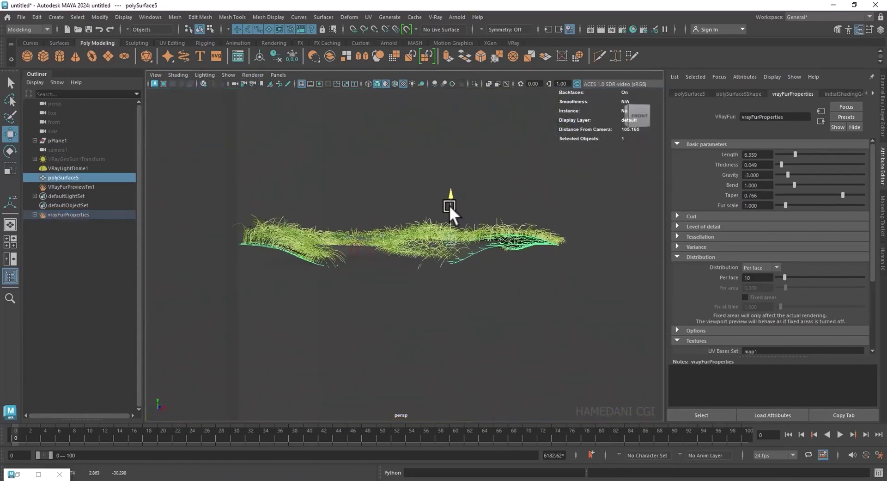
pyautogui.keyDown('alt'); pyautogui.moveTo(449, 204); pyautogui.dragTo(487, 241); pyautogui.keyUp('alt')
# Re-enable the V-Ray viewport render and try 3000, 1000, then 500 fur strands per face.
pyautogui.click(203, 84)
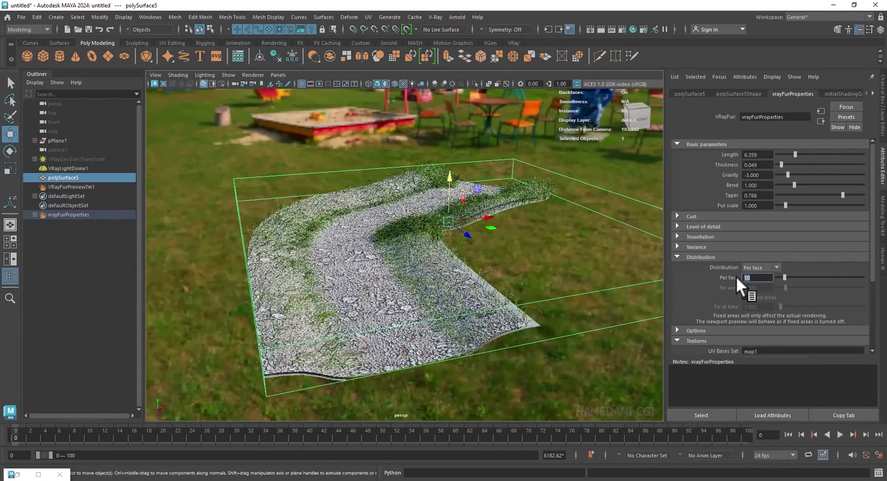
pyautogui.write('3000')
pyautogui.press('Return')
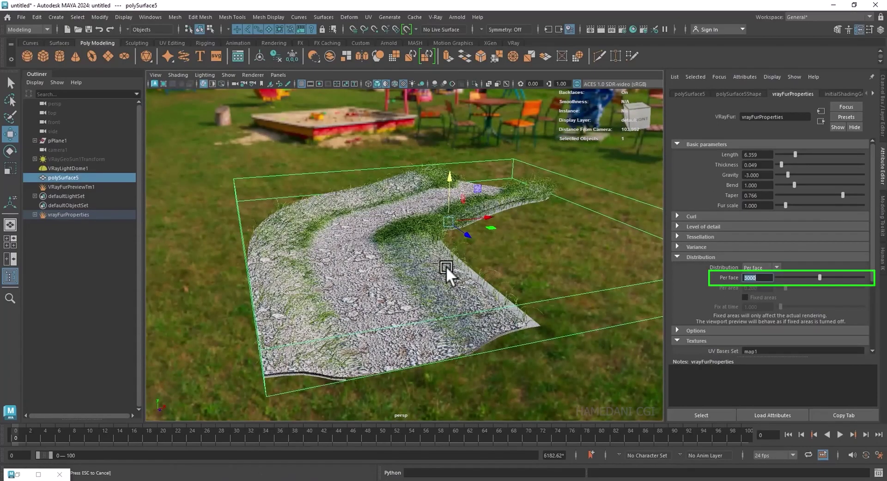
pyautogui.write('1')
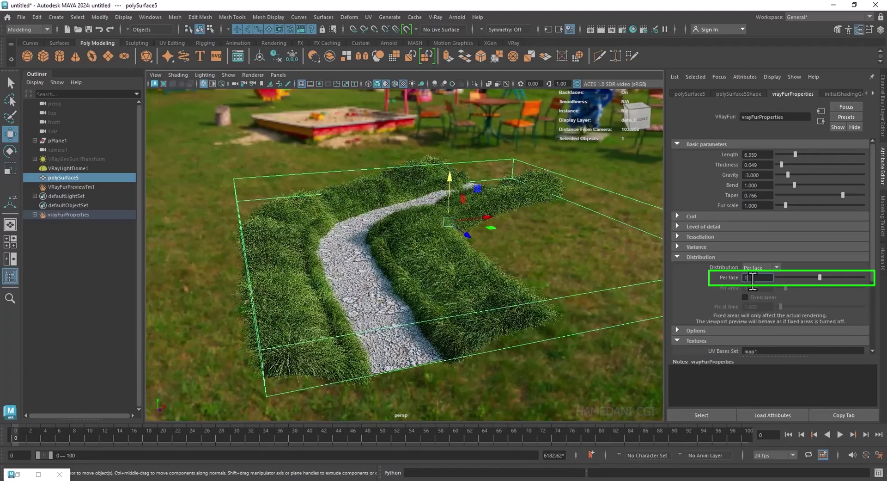
pyautogui.write('000')
pyautogui.press('Return')
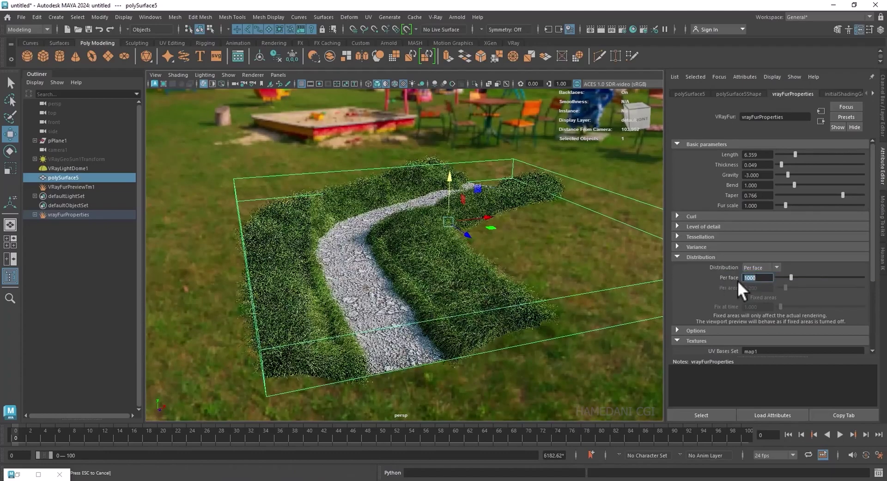
pyautogui.write('500')
pyautogui.press('Return')
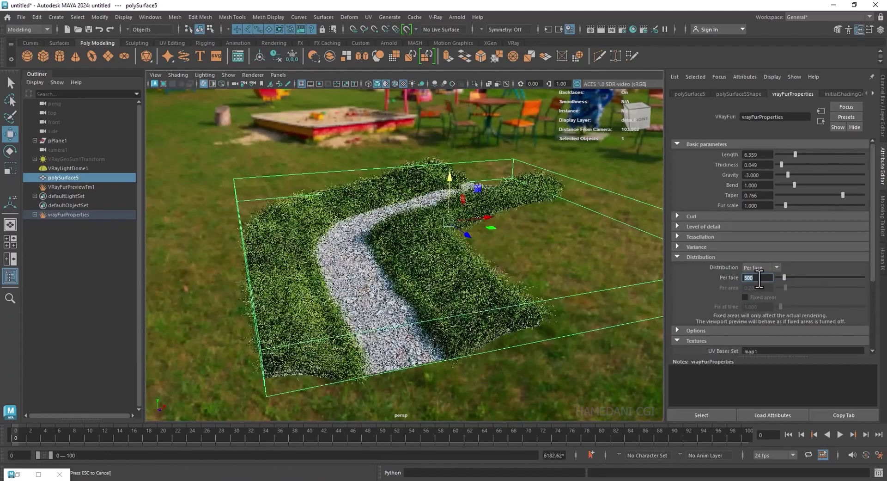
# Set the fur Distribution to 200 per face and orbit close to the gravel path.
pyautogui.click(745, 277)
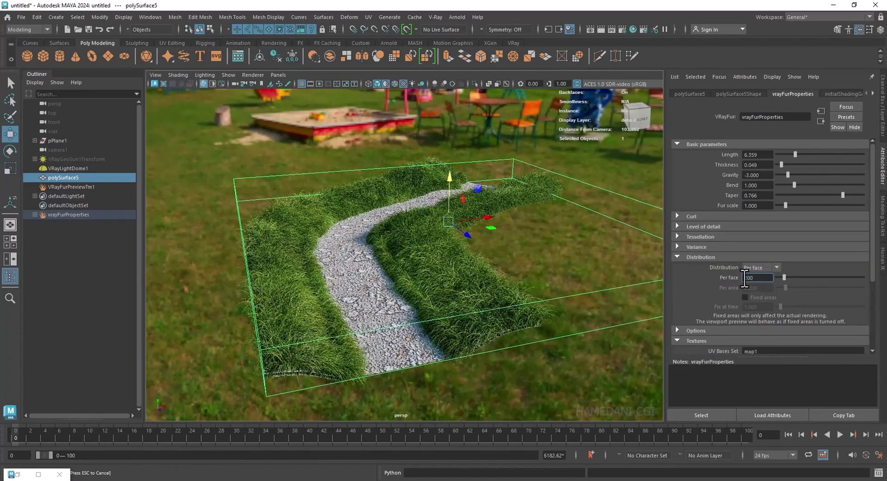
pyautogui.write('2')
pyautogui.press('Return')
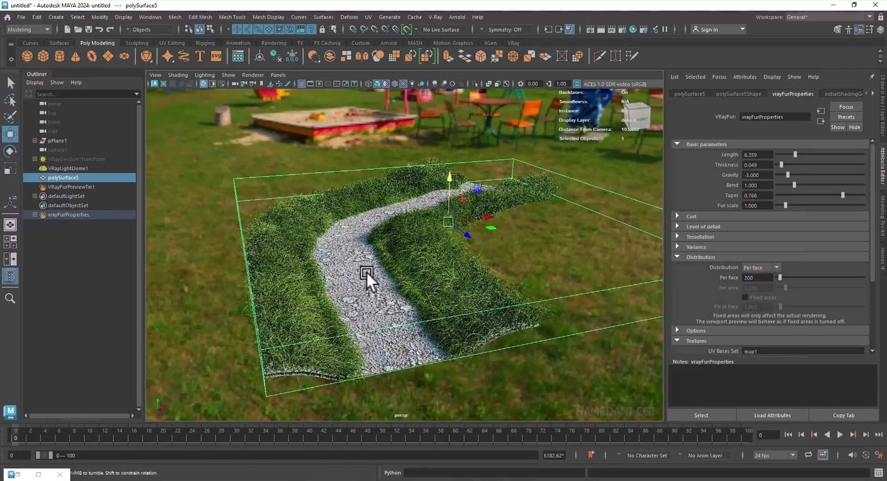
pyautogui.keyDown('alt'); pyautogui.moveTo(371, 267); pyautogui.dragTo(336, 274); pyautogui.keyUp('alt')
pyautogui.keyDown('alt'); pyautogui.moveTo(350, 283); pyautogui.dragTo(414, 301, button='right'); pyautogui.keyUp('alt')
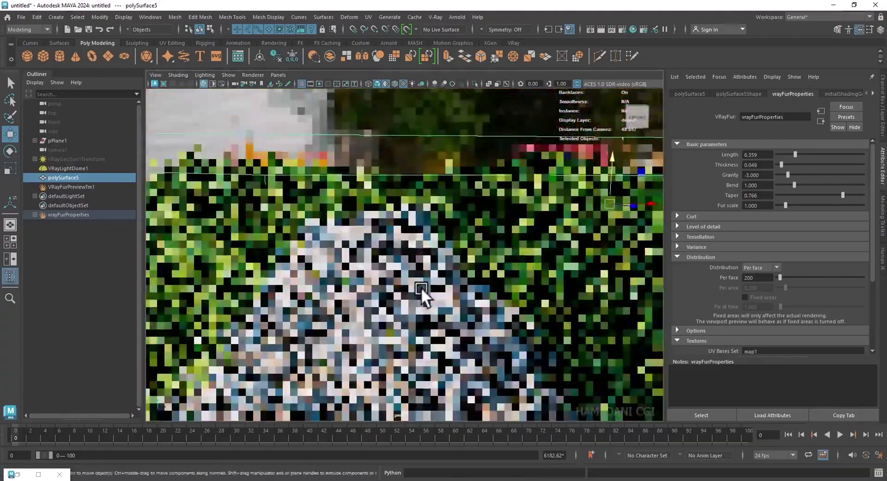
pyautogui.moveTo(415, 301)
pyautogui.keyDown('alt'); pyautogui.mouseDown()
pyautogui.moveTo(426, 277)
pyautogui.moveTo(445, 268)
pyautogui.mouseUp(); pyautogui.keyUp('alt')
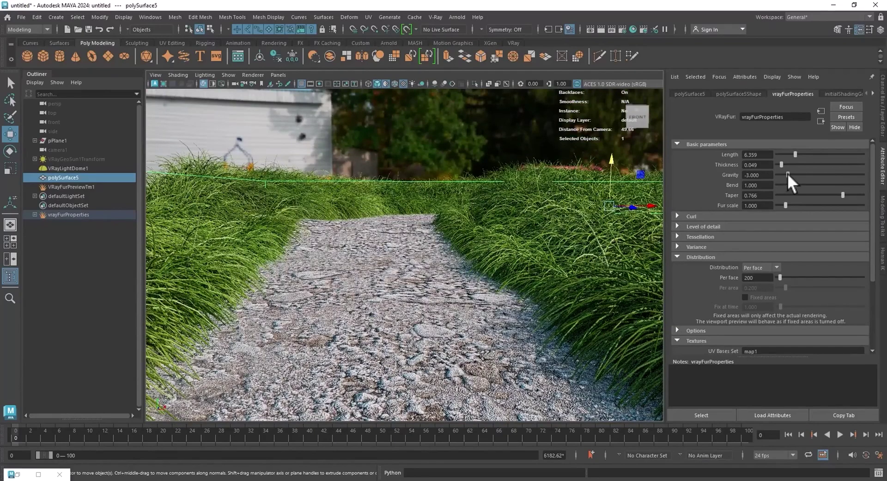
# Shorten the VRayFur Length to 3.913.
pyautogui.scroll(-3, 478, 283)
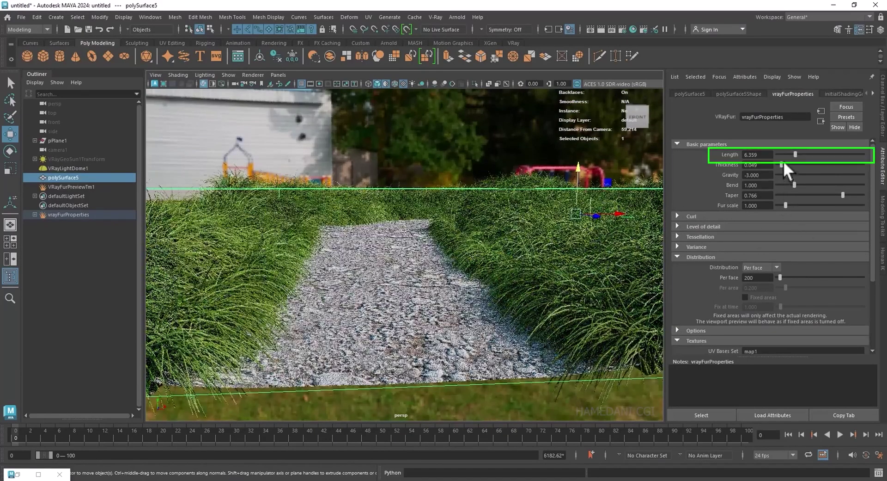
pyautogui.moveTo(797, 154); pyautogui.dragTo(787, 154)
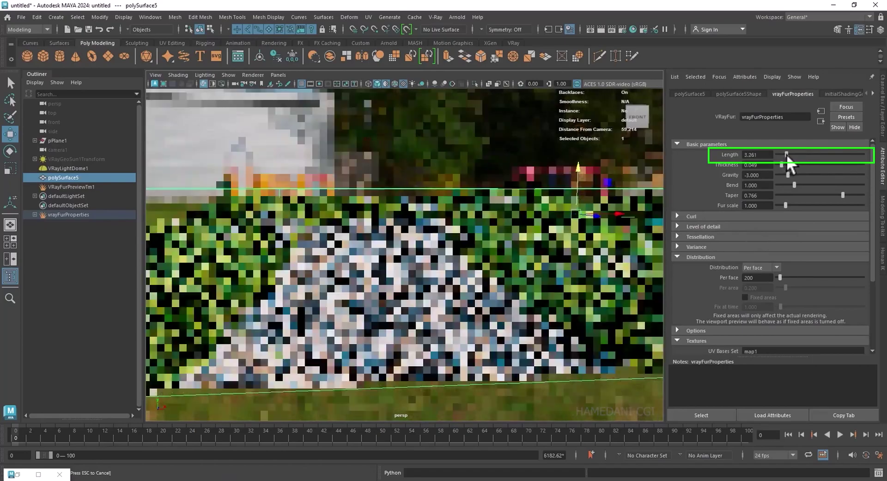
pyautogui.hotkey('ctrl', 'z')
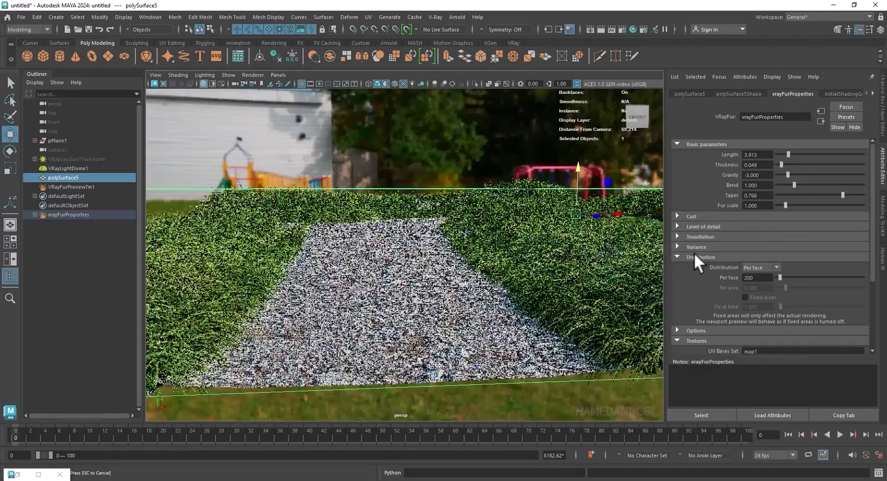
# Tumble around the curved road, then look through camera1 via Panels > Perspective.
pyautogui.keyDown('alt'); pyautogui.moveTo(472, 286); pyautogui.dragTo(495, 284); pyautogui.keyUp('alt')
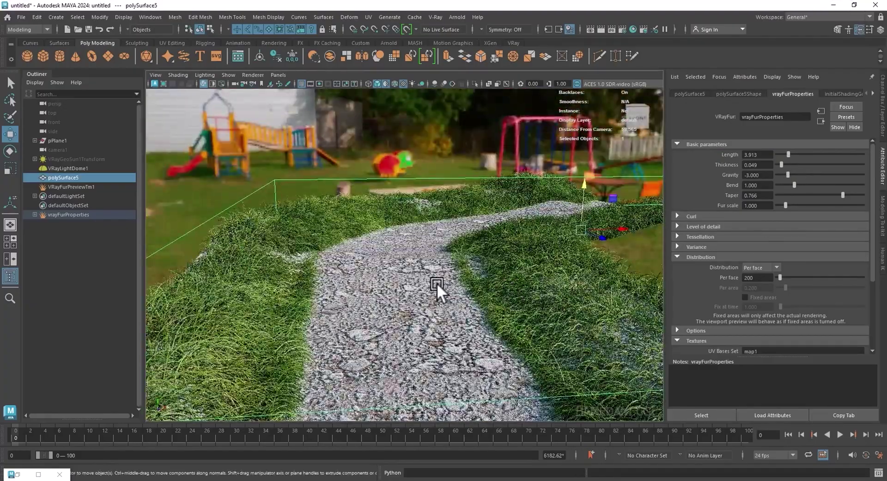
pyautogui.moveTo(436, 282)
pyautogui.keyDown('alt'); pyautogui.mouseDown()
pyautogui.moveTo(417, 298)
pyautogui.moveTo(401, 278)
pyautogui.mouseUp(); pyautogui.keyUp('alt')
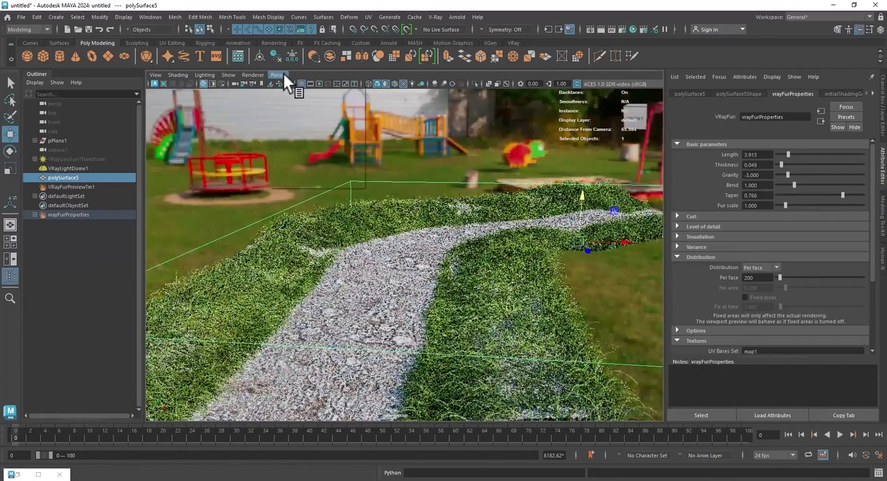
pyautogui.click(284, 77)
pyautogui.click(398, 94)
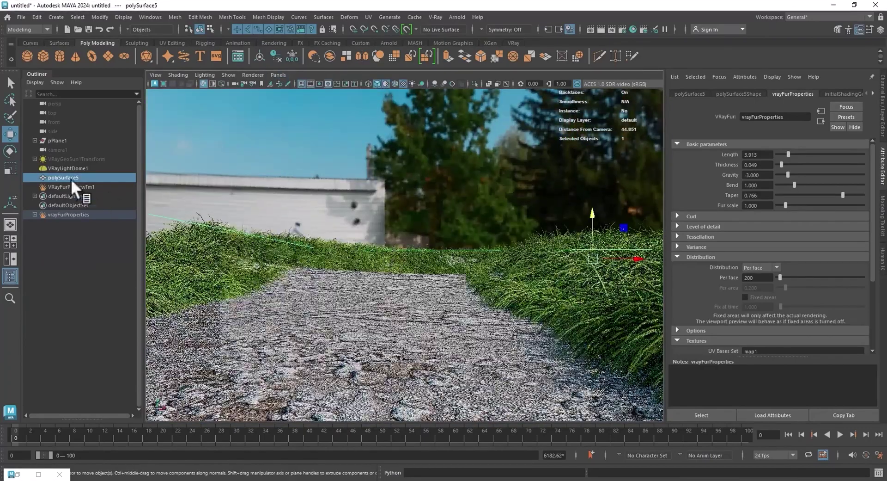
# Unhide VRayGeoSun1Transform and render camera1 in the V-Ray frame buffer at 960×540.
pyautogui.click(65, 159)
pyautogui.press('h')
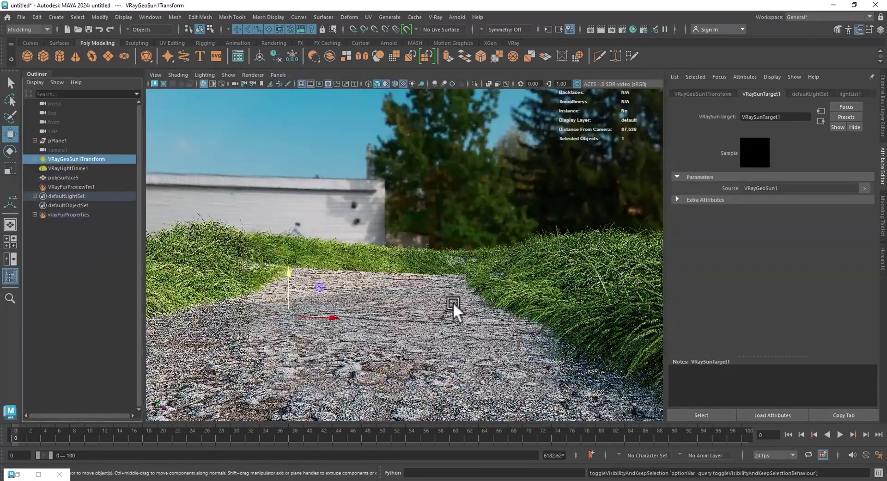
pyautogui.click(203, 84)
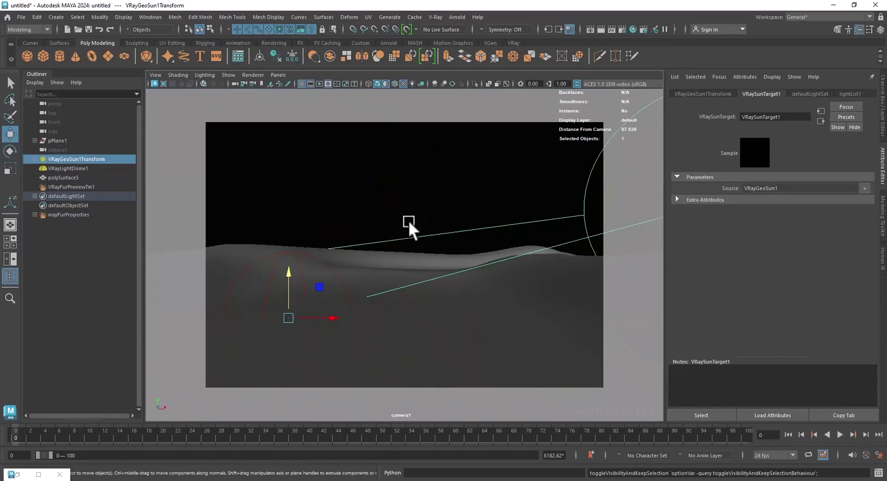
pyautogui.click(611, 28)
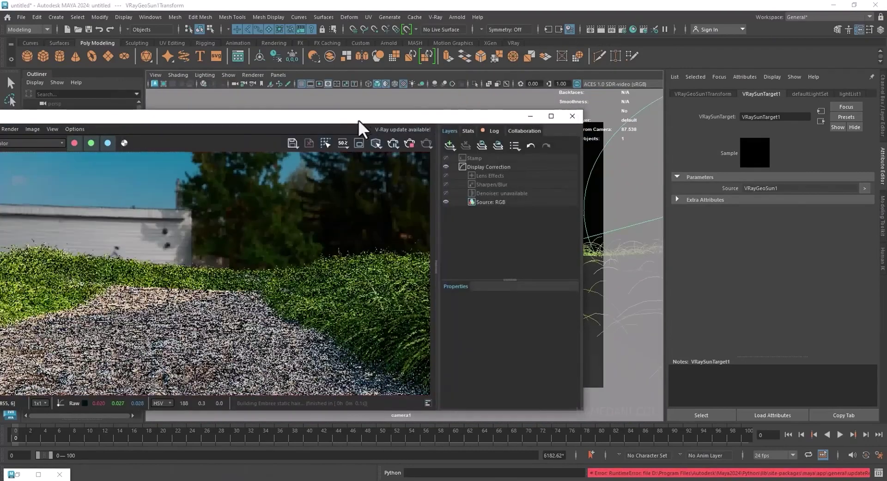
pyautogui.moveTo(359, 121); pyautogui.dragTo(440, 115)
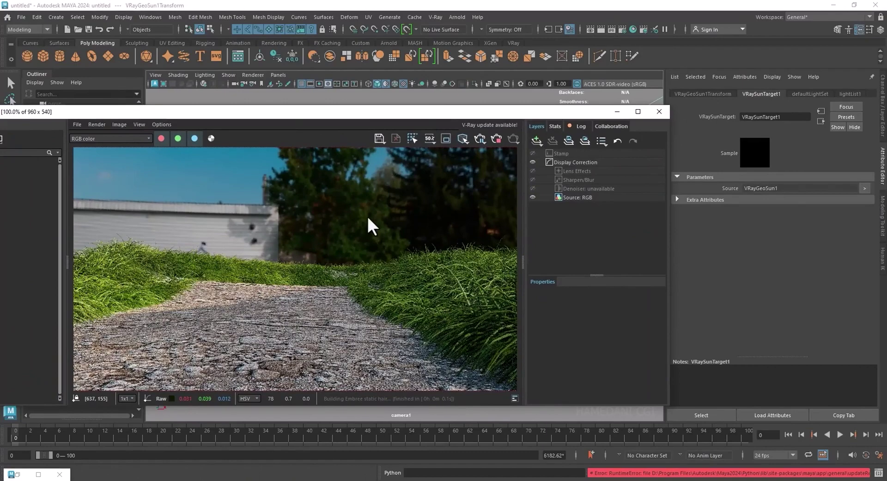